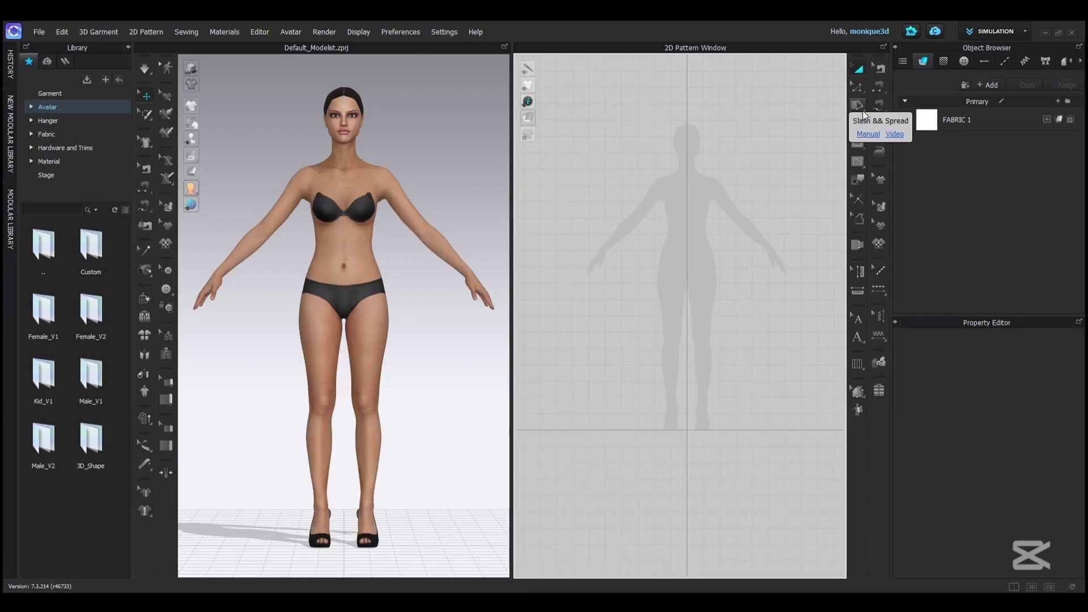
{"action": "left_click", "coordinate": [862, 109]}
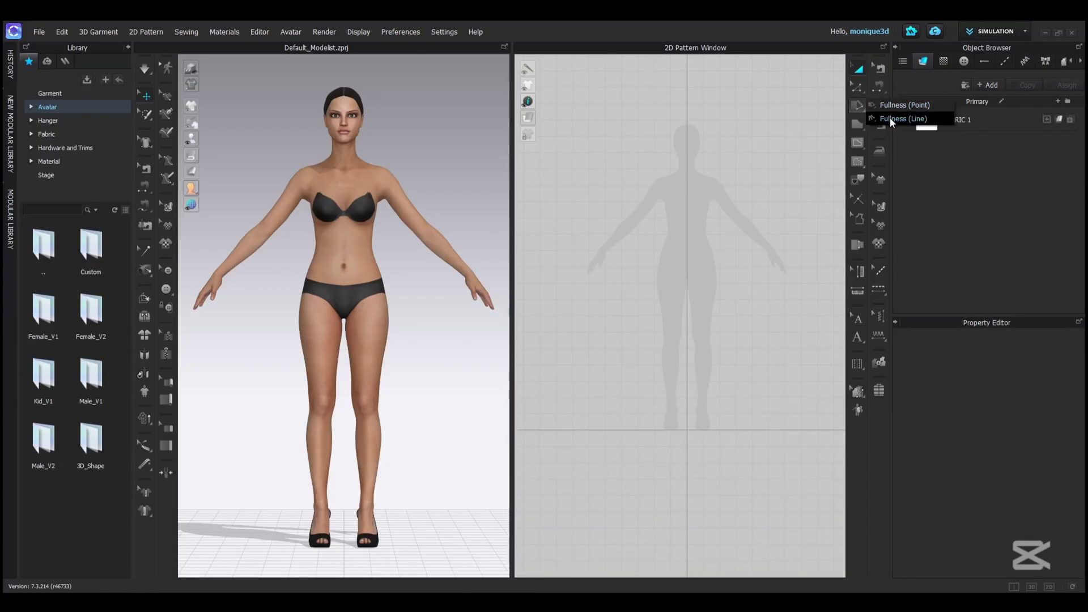
{"action": "left_click", "coordinate": [860, 144]}
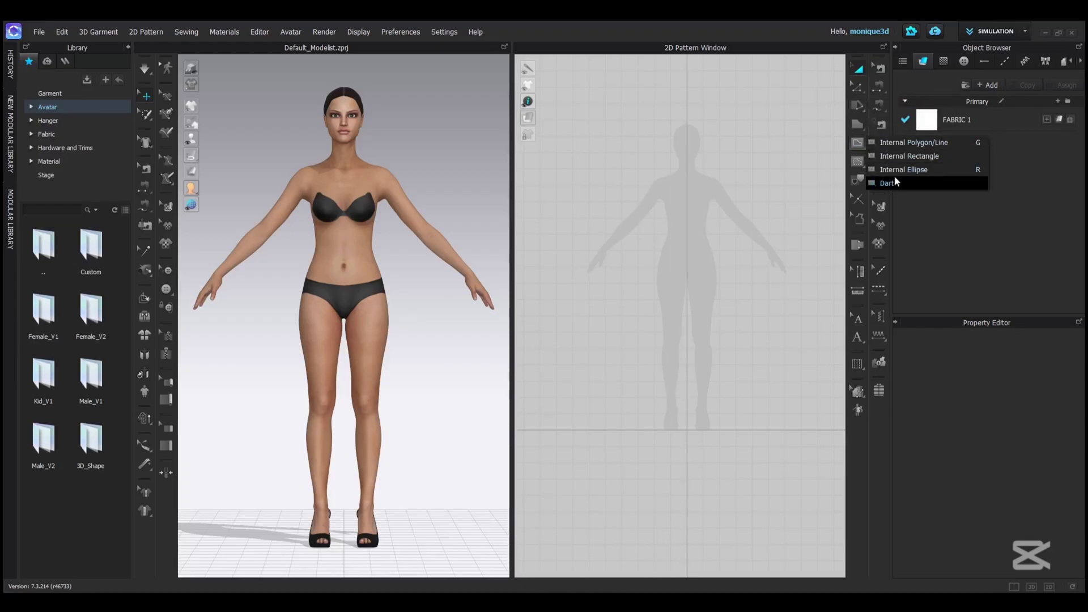
{"action": "left_click", "coordinate": [860, 164]}
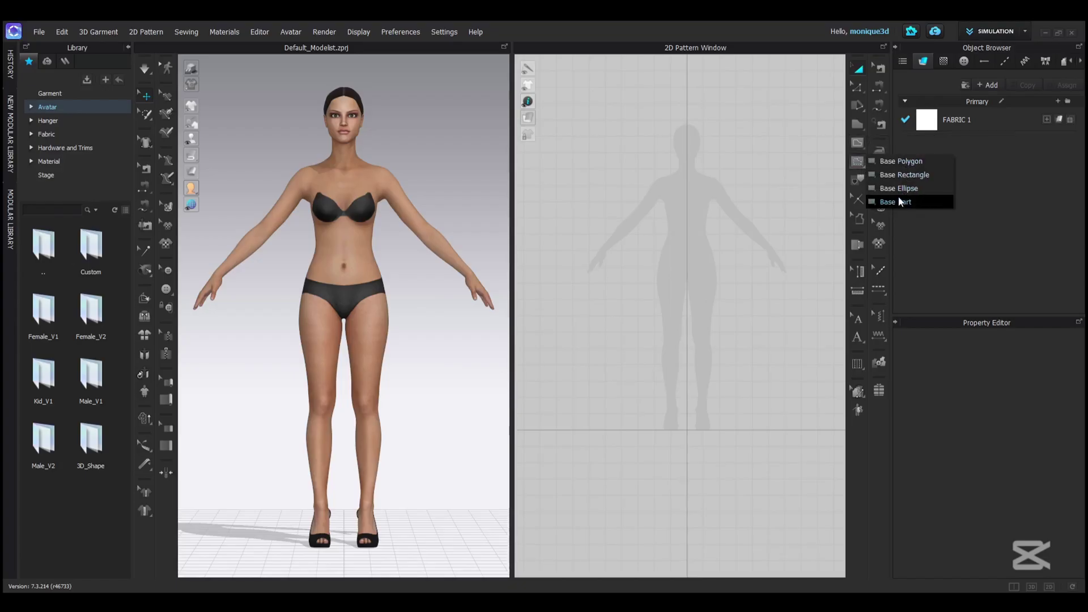
{"action": "left_click", "coordinate": [807, 152]}
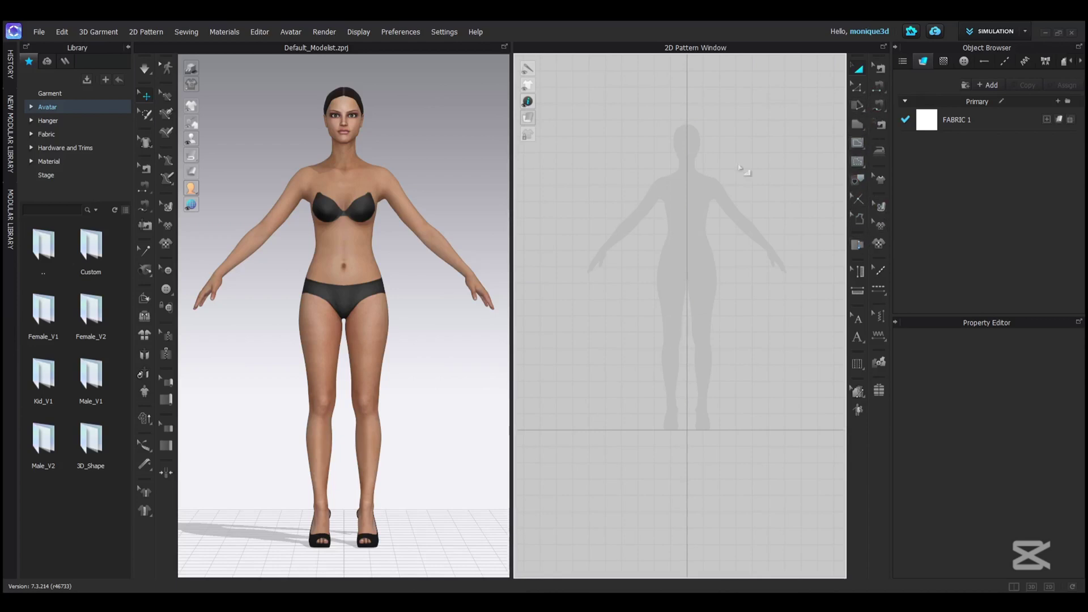
- Turn off Group Tools in the User Interface section of the user settings so the toolbars show tools ungrouped
{"action": "left_click", "coordinate": [436, 32]}
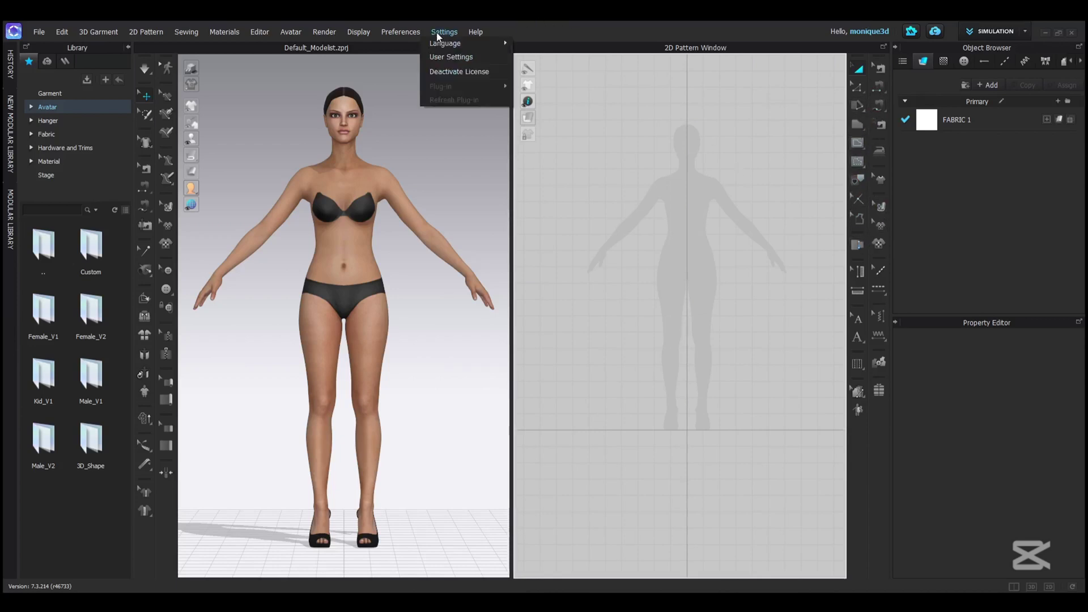
{"action": "left_click", "coordinate": [460, 57]}
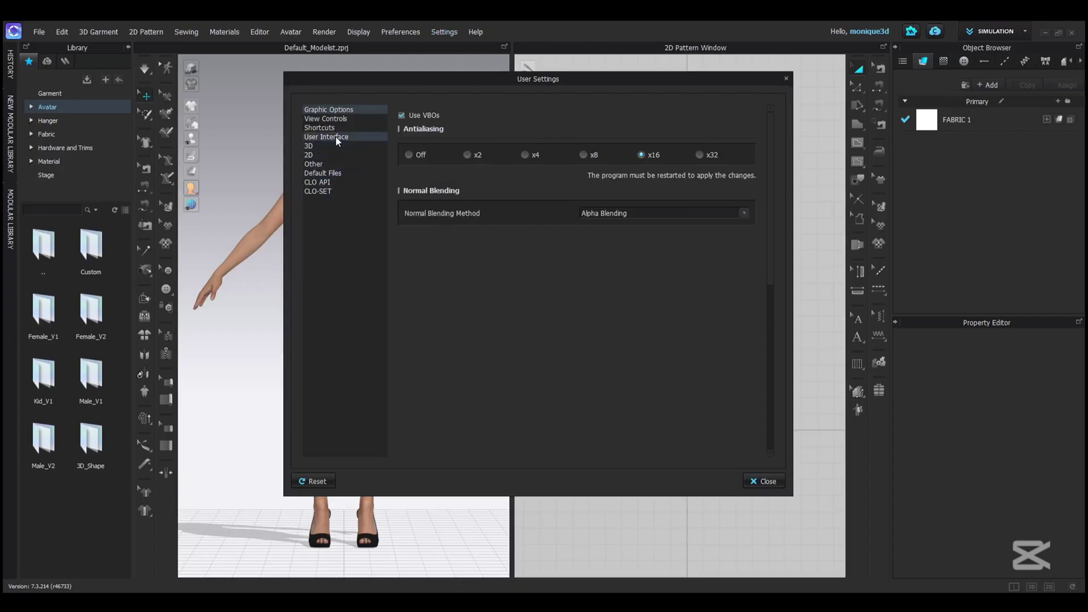
{"action": "left_click", "coordinate": [354, 136]}
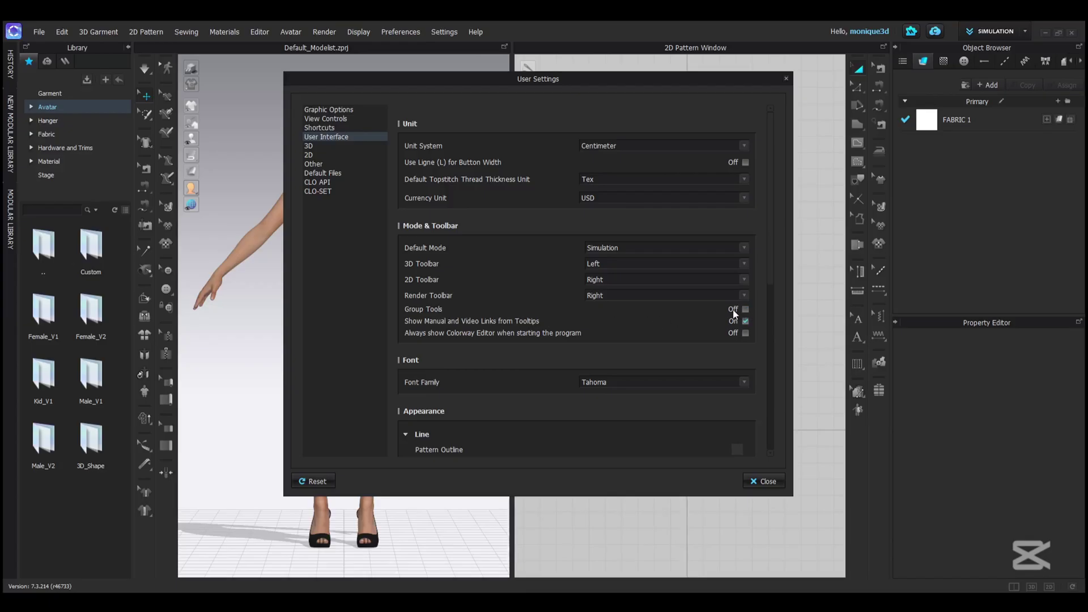
{"action": "left_click", "coordinate": [769, 482]}
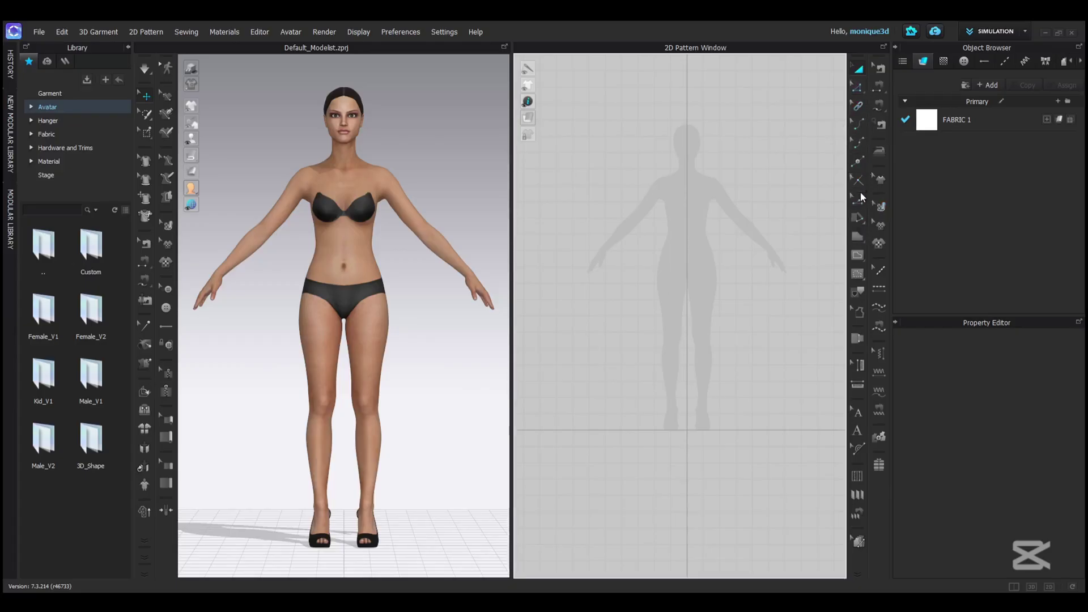
- Activate the Rectangle tool from the 2D shape-drawing tools
{"action": "left_click", "coordinate": [861, 237]}
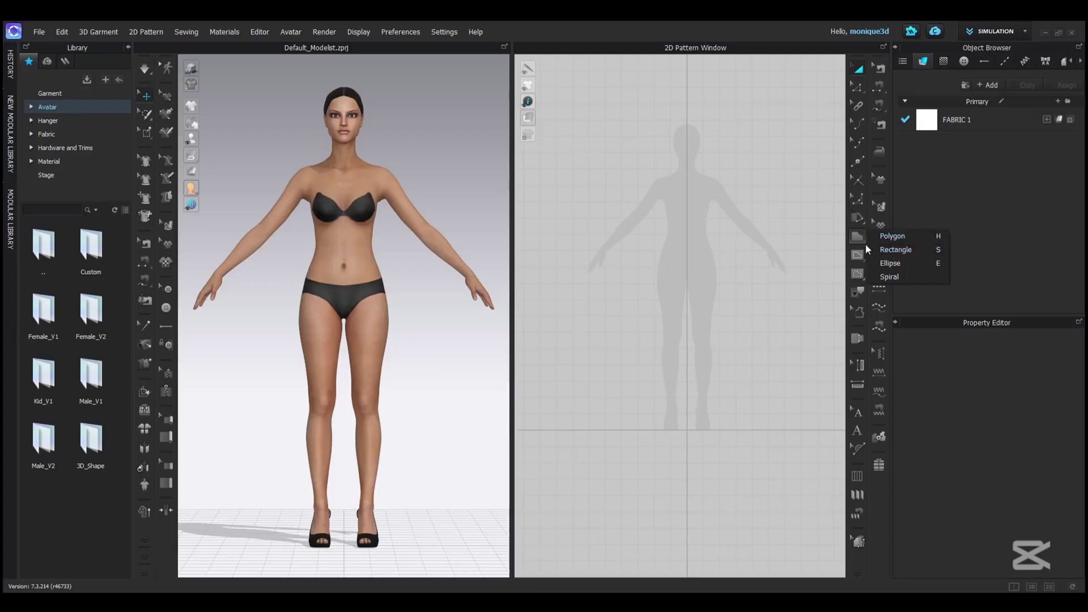
{"action": "left_click", "coordinate": [864, 222]}
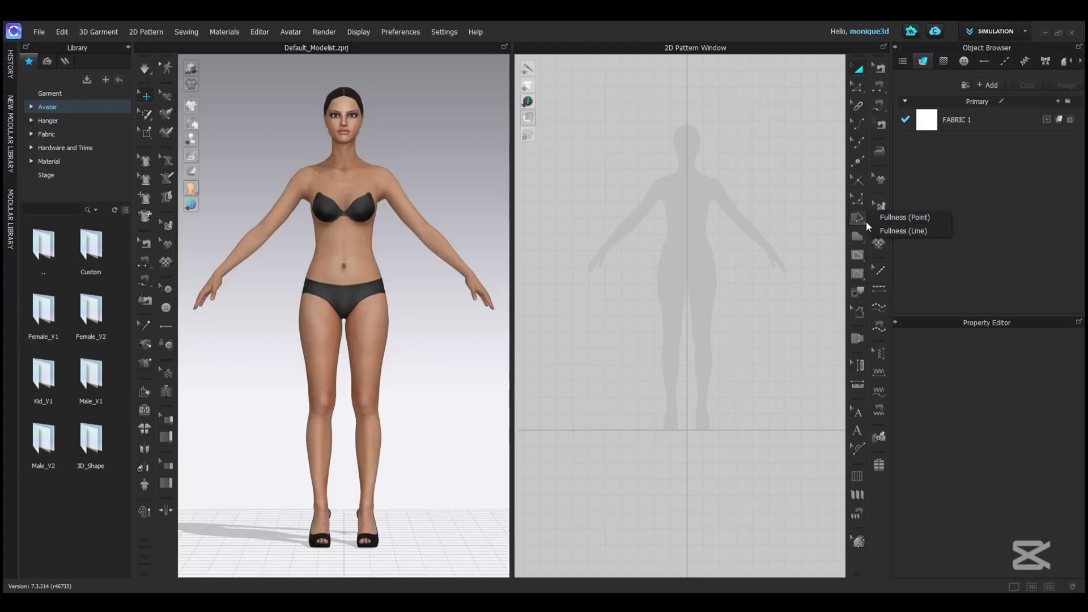
{"action": "mouse_move", "coordinate": [861, 237]}
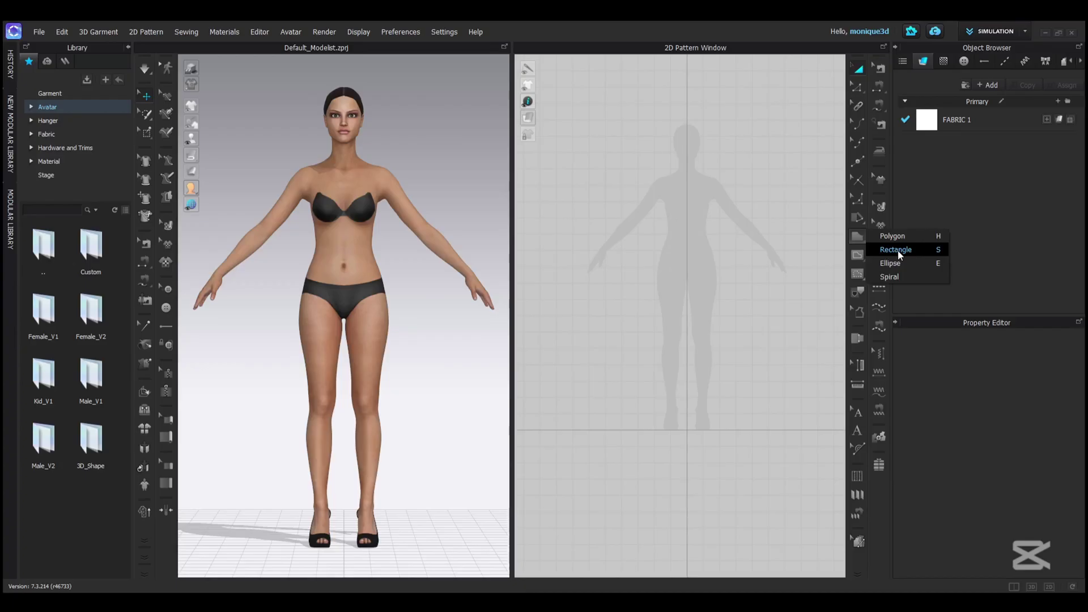
{"action": "left_click", "coordinate": [941, 250]}
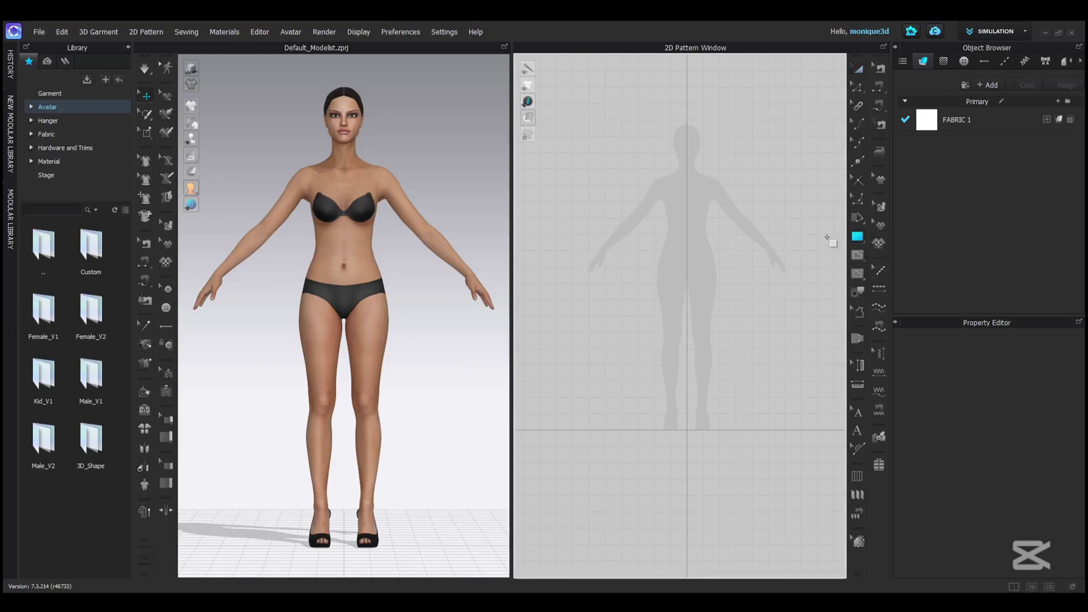
{"action": "left_click", "coordinate": [858, 243]}
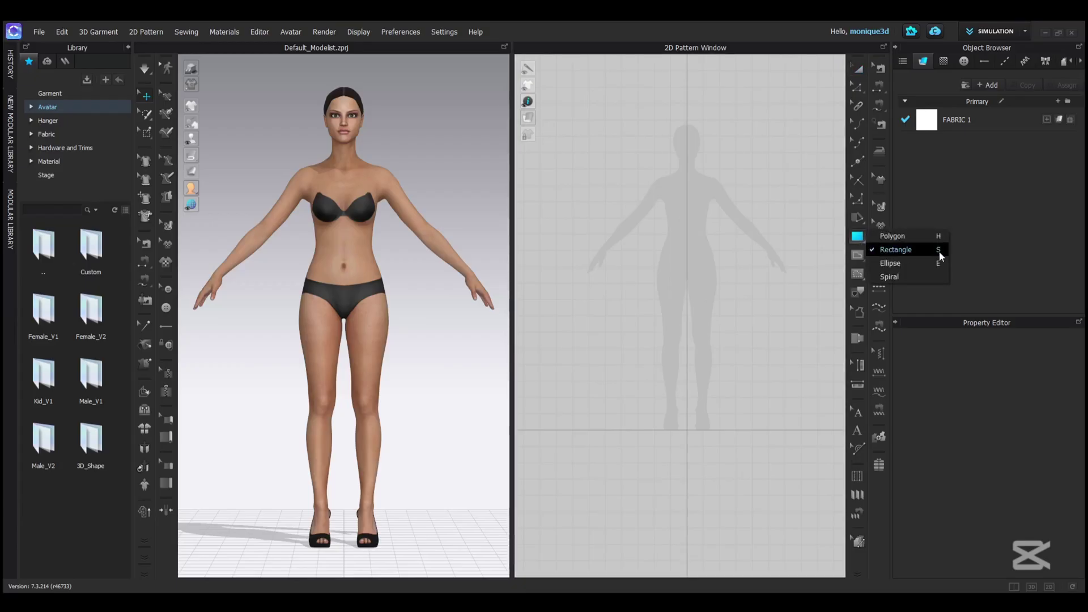
- Draw a freehand trial rectangle across the avatar silhouette in the 2D pattern window and delete it
{"action": "left_click", "coordinate": [729, 250]}
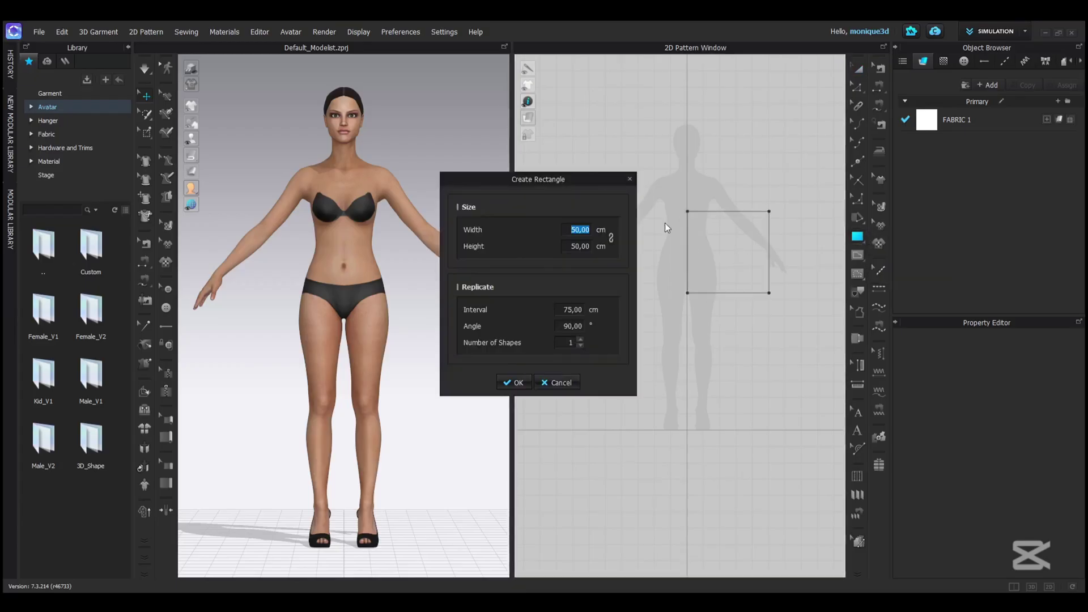
{"action": "left_click", "coordinate": [566, 383]}
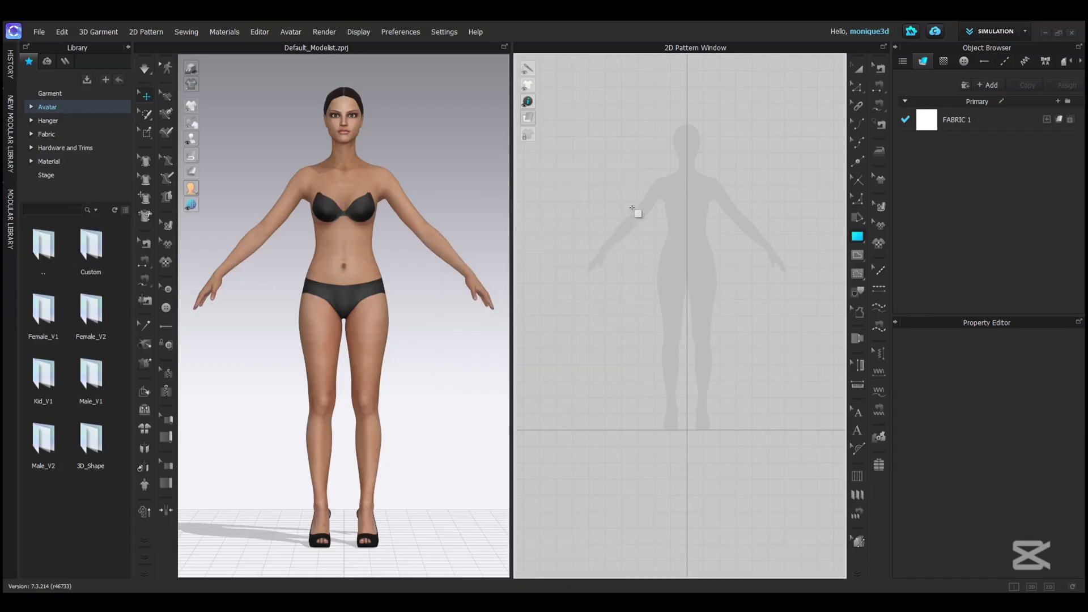
{"action": "left_click_drag", "start_coordinate": [628, 203], "coordinate": [789, 343]}
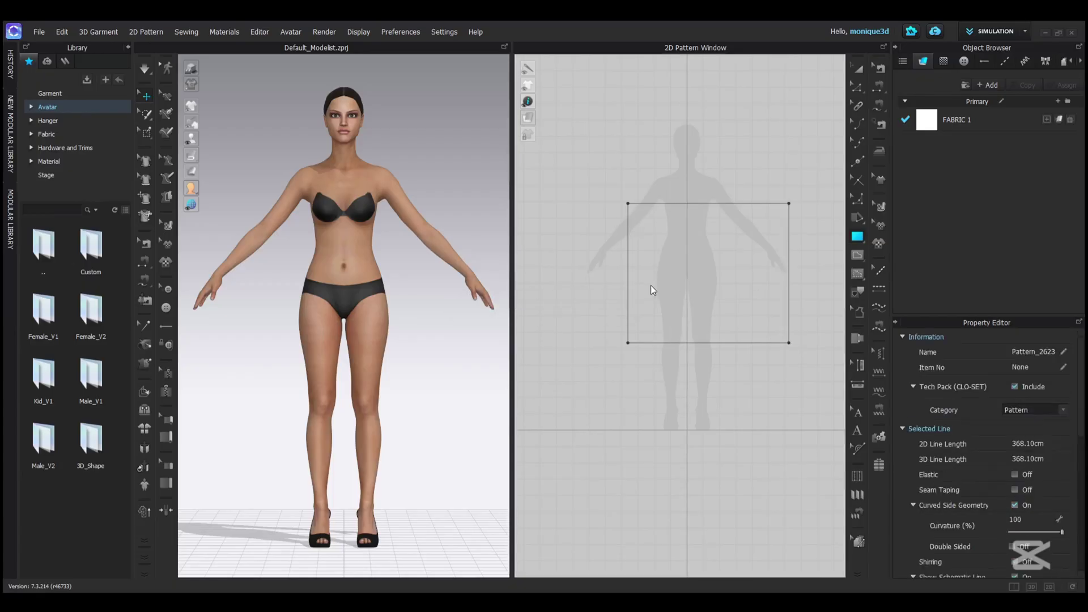
{"action": "left_click_drag", "start_coordinate": [408, 223], "coordinate": [408, 296]}
{"action": "key", "text": "Delete"}
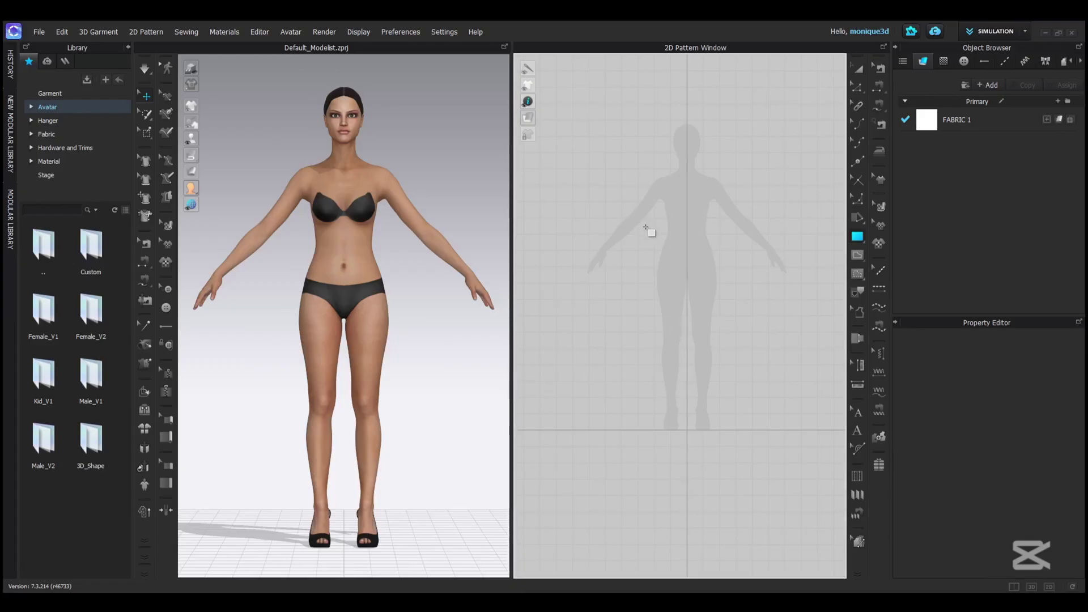
- Create a rectangle pattern 25 cm wide and 40 cm high beside the silhouette's centre line
{"action": "left_click", "coordinate": [646, 228]}
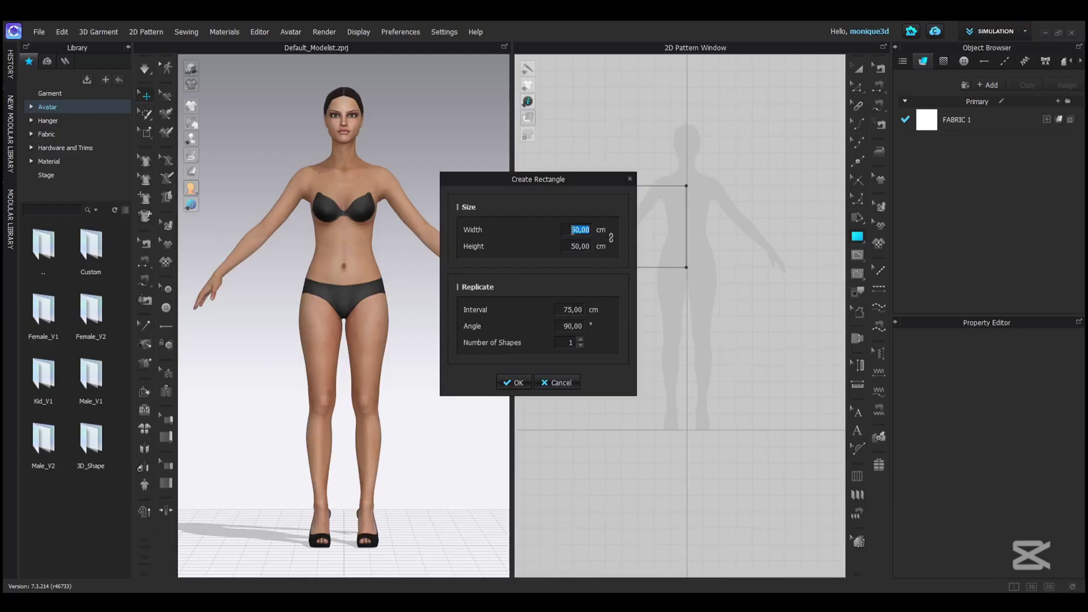
{"action": "type", "text": "25"}
{"action": "key", "text": "Tab"}
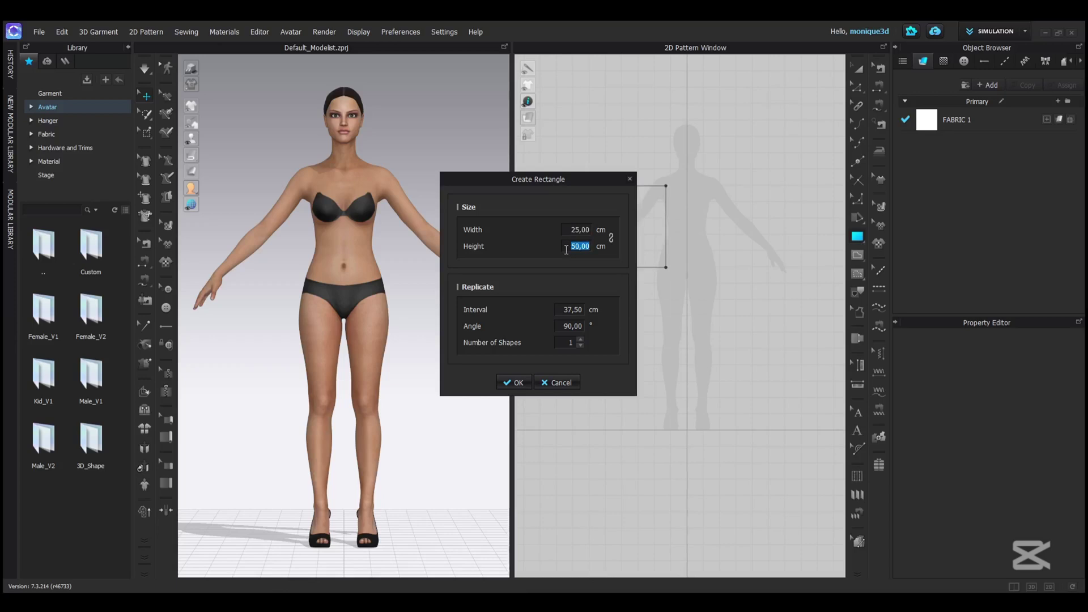
{"action": "type", "text": "40"}
{"action": "left_click", "coordinate": [570, 229]}
{"action": "left_click", "coordinate": [563, 247]}
{"action": "left_click", "coordinate": [514, 382]}
- Move the rectangle against the silhouette's centre line in 2D and place it in front of the avatar's torso in 3D
{"action": "scroll", "coordinate": [652, 222], "scroll_direction": "up", "scroll_amount": 8}
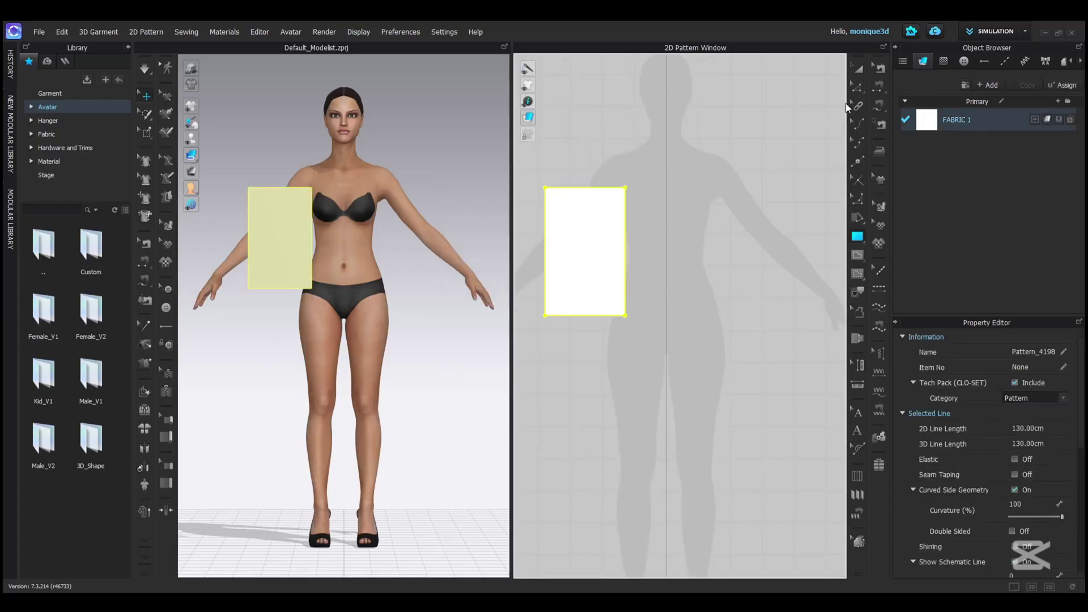
{"action": "left_click", "coordinate": [860, 67]}
{"action": "left_click_drag", "start_coordinate": [602, 224], "coordinate": [793, 183]}
{"action": "scroll", "coordinate": [760, 202], "scroll_direction": "down", "scroll_amount": 3}
{"action": "scroll", "coordinate": [717, 213], "scroll_direction": "down", "scroll_amount": 3}
{"action": "scroll", "coordinate": [719, 214], "scroll_direction": "up", "scroll_amount": 3}
{"action": "scroll", "coordinate": [672, 198], "scroll_direction": "down", "scroll_amount": 2}
{"action": "scroll", "coordinate": [761, 186], "scroll_direction": "down", "scroll_amount": 4}
{"action": "scroll", "coordinate": [761, 185], "scroll_direction": "up", "scroll_amount": 6}
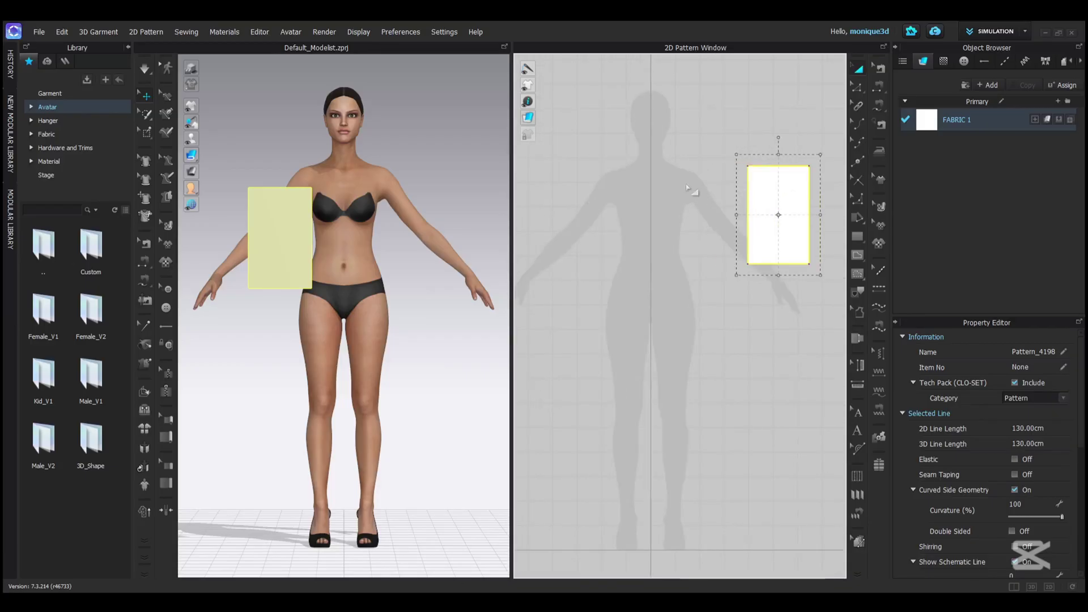
{"action": "left_click", "coordinate": [293, 221]}
{"action": "left_click_drag", "start_coordinate": [332, 224], "coordinate": [471, 215]}
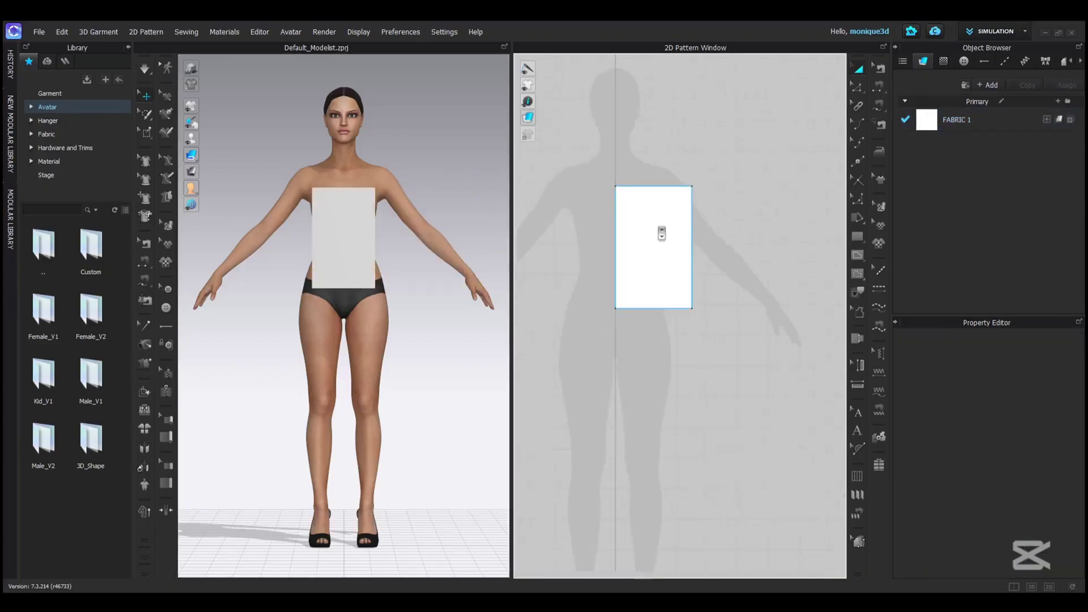
- Rotate the rectangle about its centre in the 2D pattern window and return it upright
{"action": "left_click", "coordinate": [657, 214]}
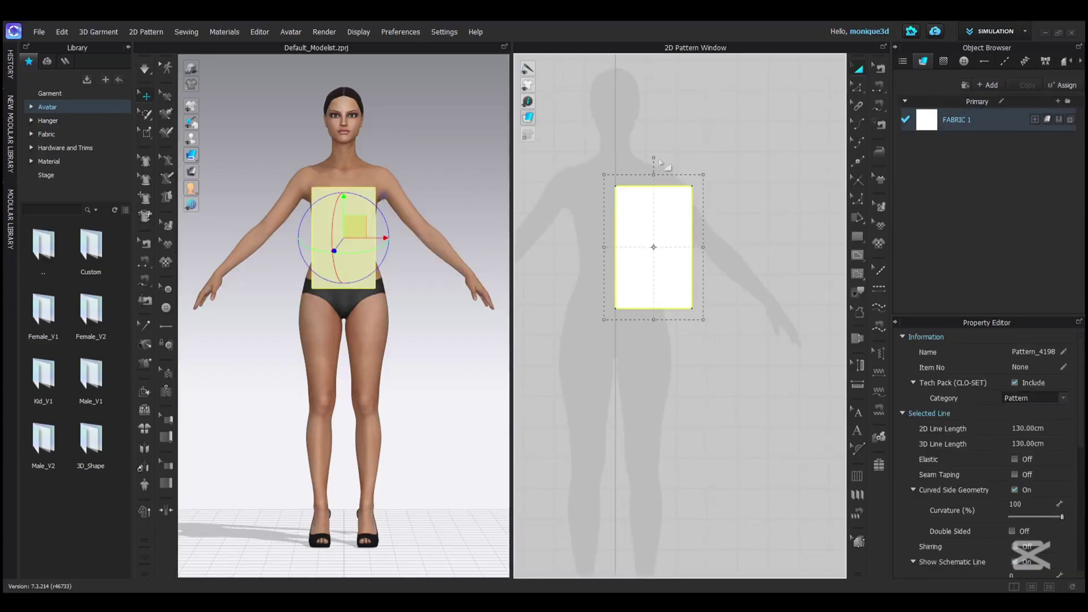
{"action": "left_click_drag", "start_coordinate": [653, 158], "coordinate": [708, 329]}
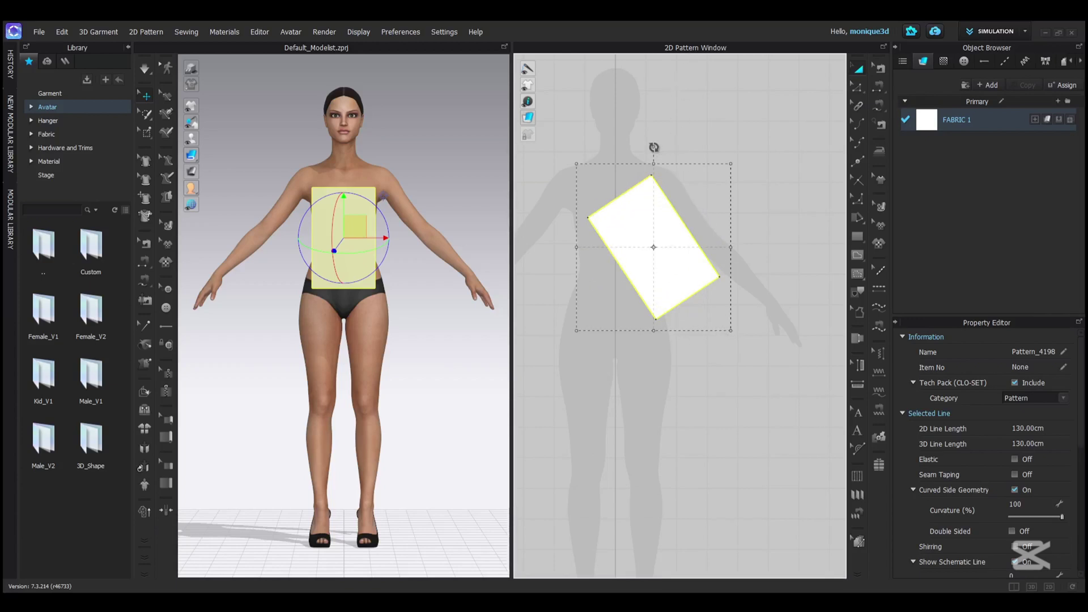
{"action": "left_click_drag", "start_coordinate": [653, 147], "coordinate": [704, 202]}
- Scale the rectangle proportionally from its corner to about 29 by 46.5 cm and deselect it
{"action": "left_click_drag", "start_coordinate": [675, 157], "coordinate": [597, 199]}
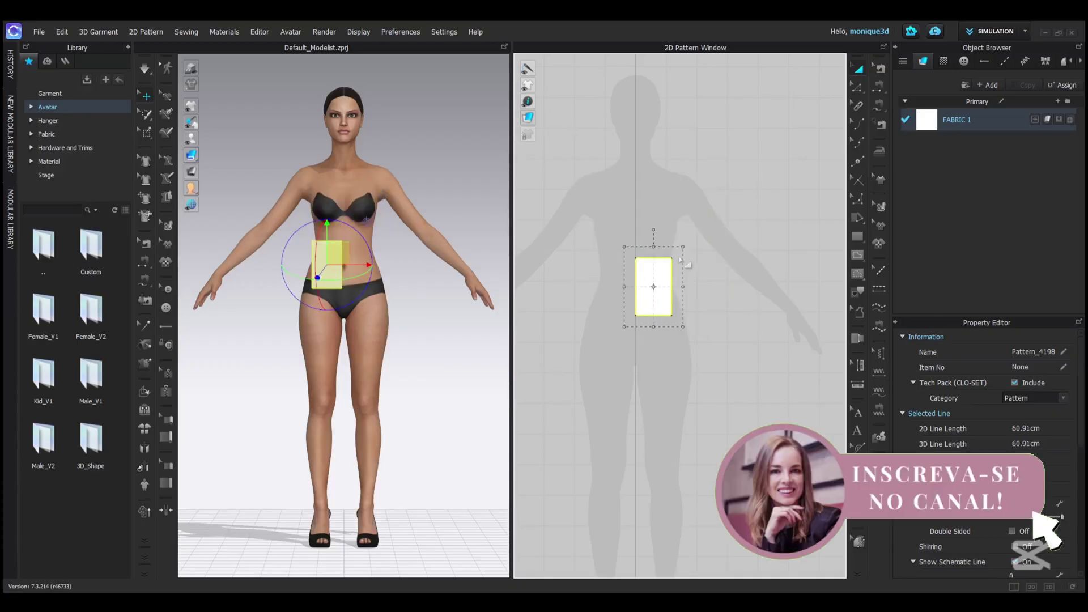
{"action": "left_click_drag", "start_coordinate": [682, 247], "coordinate": [750, 161]}
{"action": "left_click", "coordinate": [697, 236]}
{"action": "left_click", "coordinate": [691, 233]}
- Examine the lengths and corner angles of the rectangle's upper and outer side edges with Edit Pattern
{"action": "left_click", "coordinate": [859, 87]}
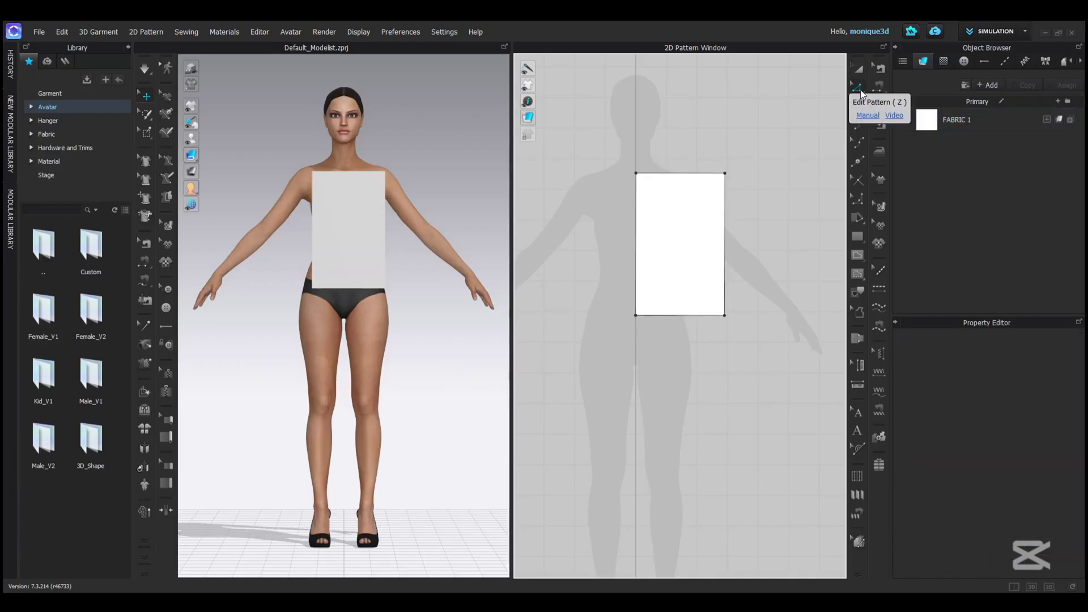
{"action": "left_click", "coordinate": [680, 182]}
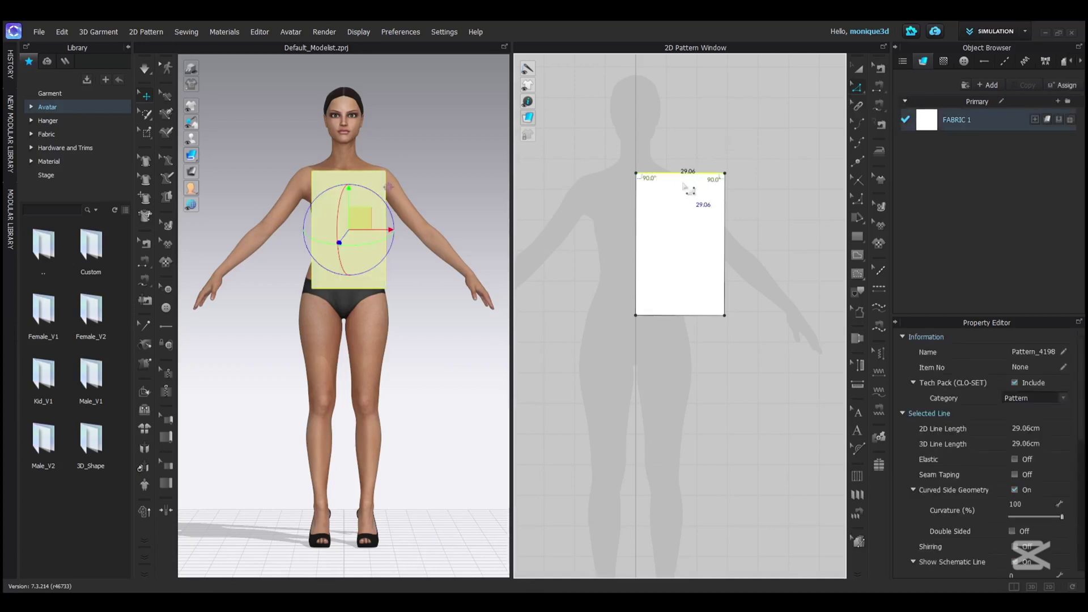
{"action": "scroll", "coordinate": [685, 189], "scroll_direction": "up", "scroll_amount": 2}
{"action": "scroll", "coordinate": [684, 190], "scroll_direction": "up", "scroll_amount": 2}
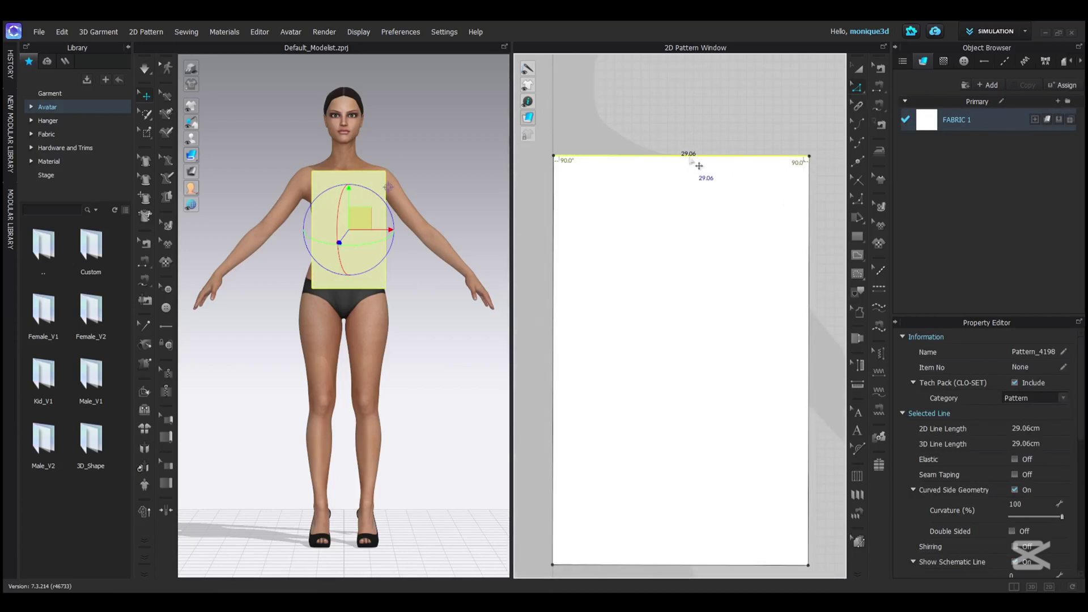
{"action": "scroll", "coordinate": [703, 164], "scroll_direction": "down", "scroll_amount": 1}
{"action": "left_click", "coordinate": [770, 224]}
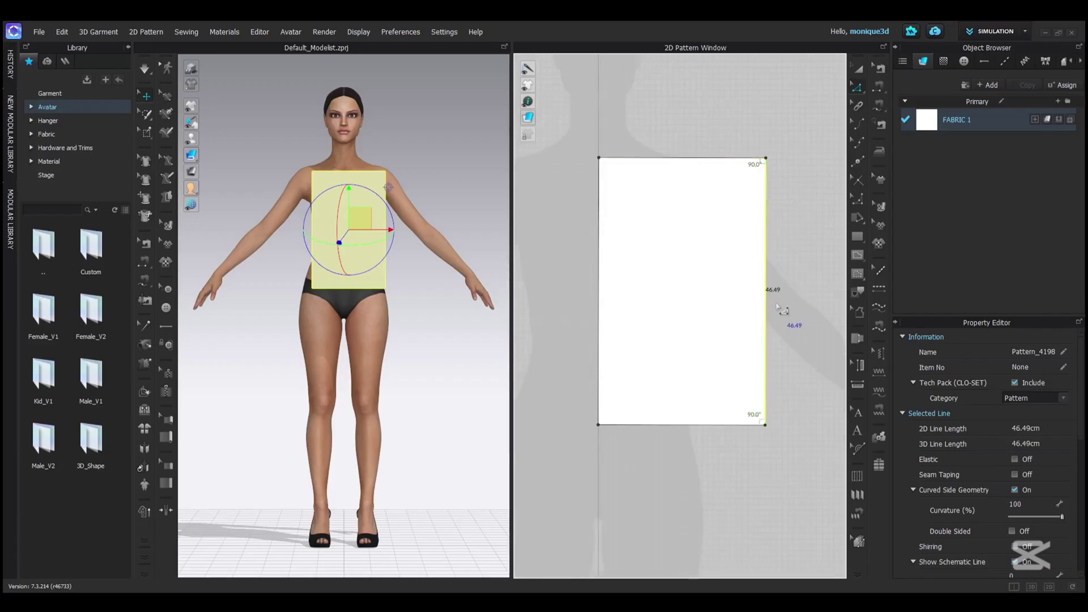
{"action": "scroll", "coordinate": [776, 311], "scroll_direction": "up", "scroll_amount": 2}
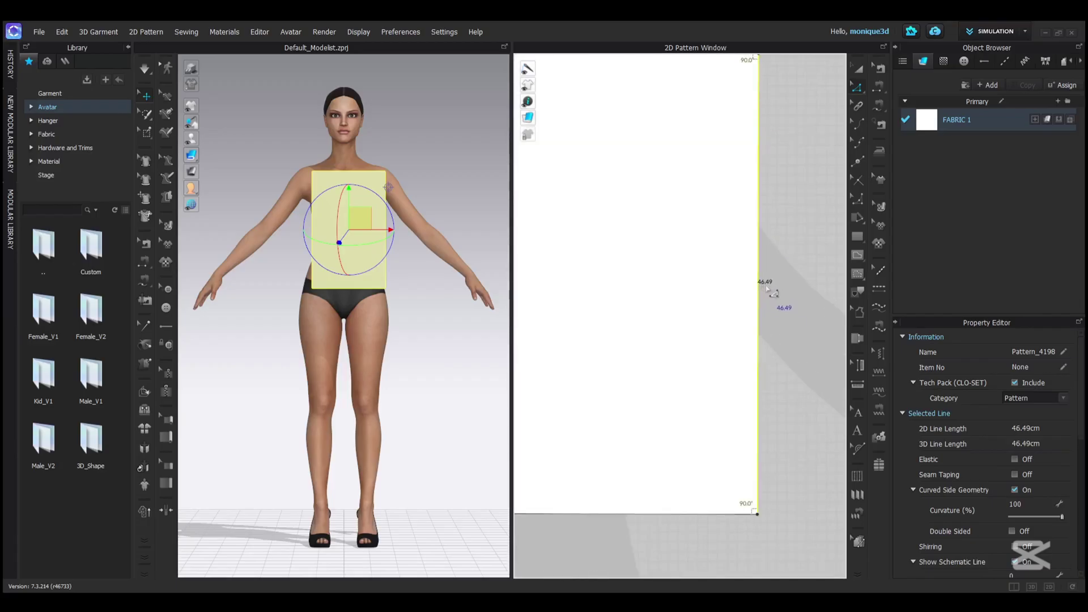
{"action": "scroll", "coordinate": [730, 312], "scroll_direction": "down", "scroll_amount": 3}
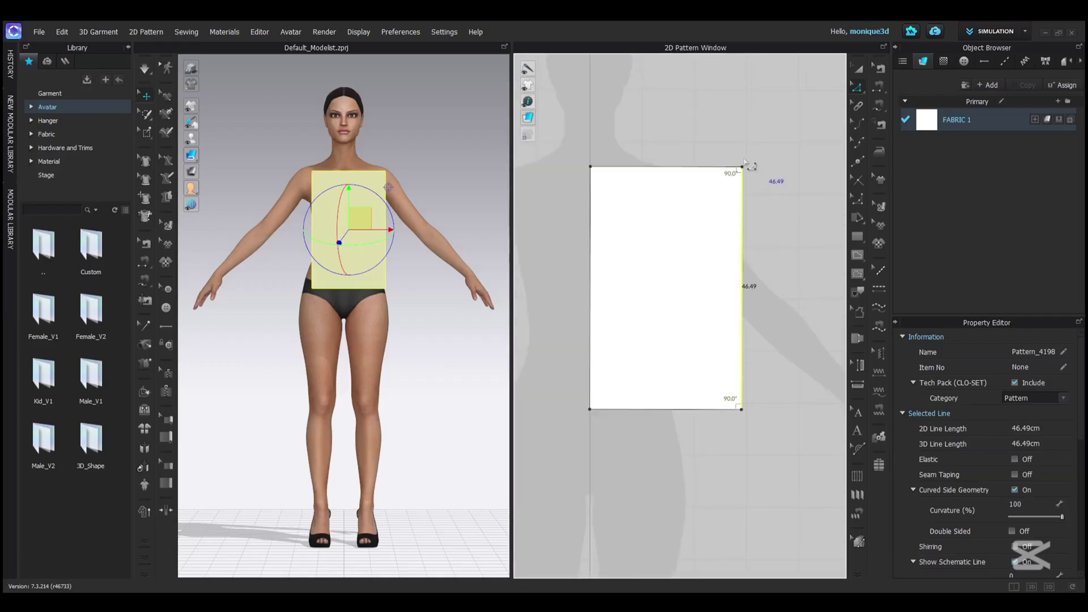
{"action": "scroll", "coordinate": [740, 175], "scroll_direction": "up", "scroll_amount": 4}
{"action": "left_click", "coordinate": [703, 176]}
{"action": "scroll", "coordinate": [627, 192], "scroll_direction": "down", "scroll_amount": 2}
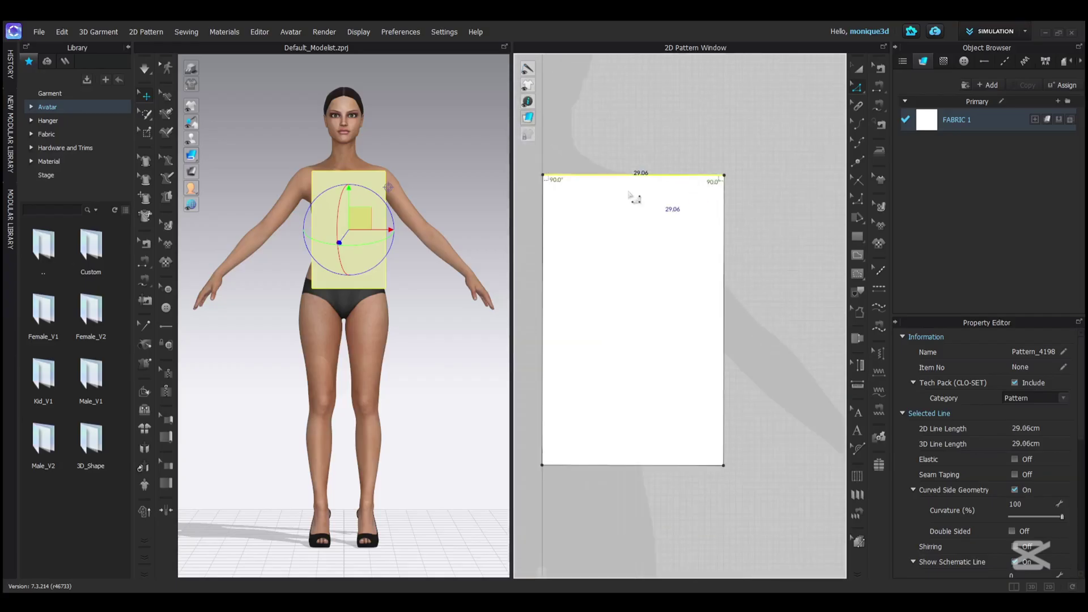
- Move the rectangle's upper edge down and up freely, undo the slanted move, and raise it straight to a side length of about 49 cm
{"action": "left_click_drag", "start_coordinate": [601, 175], "coordinate": [599, 245]}
{"action": "left_click_drag", "start_coordinate": [606, 215], "coordinate": [624, 166]}
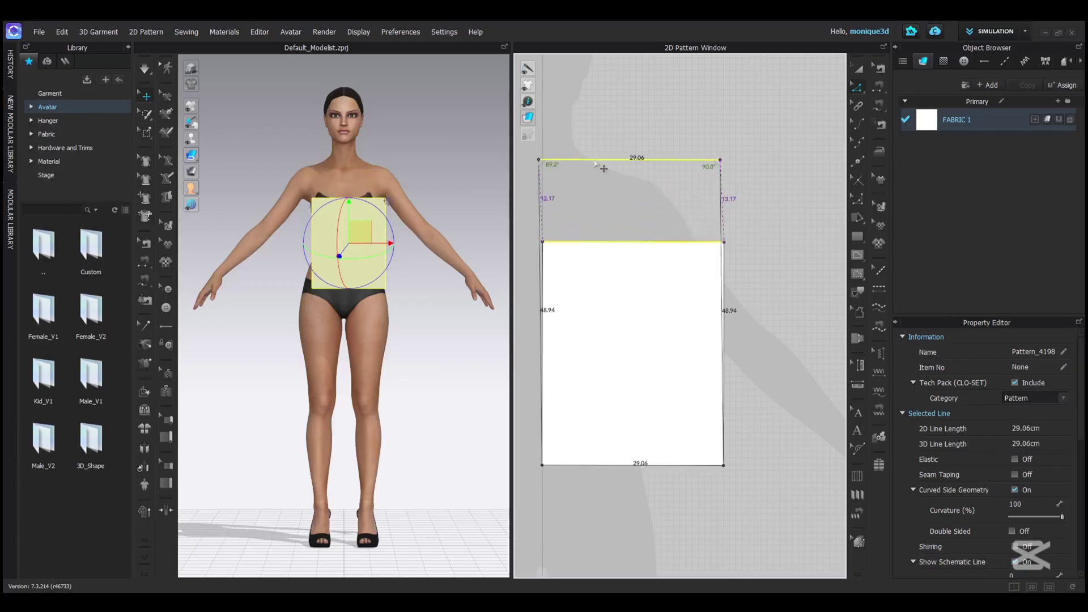
{"action": "key", "text": "ctrl+z"}
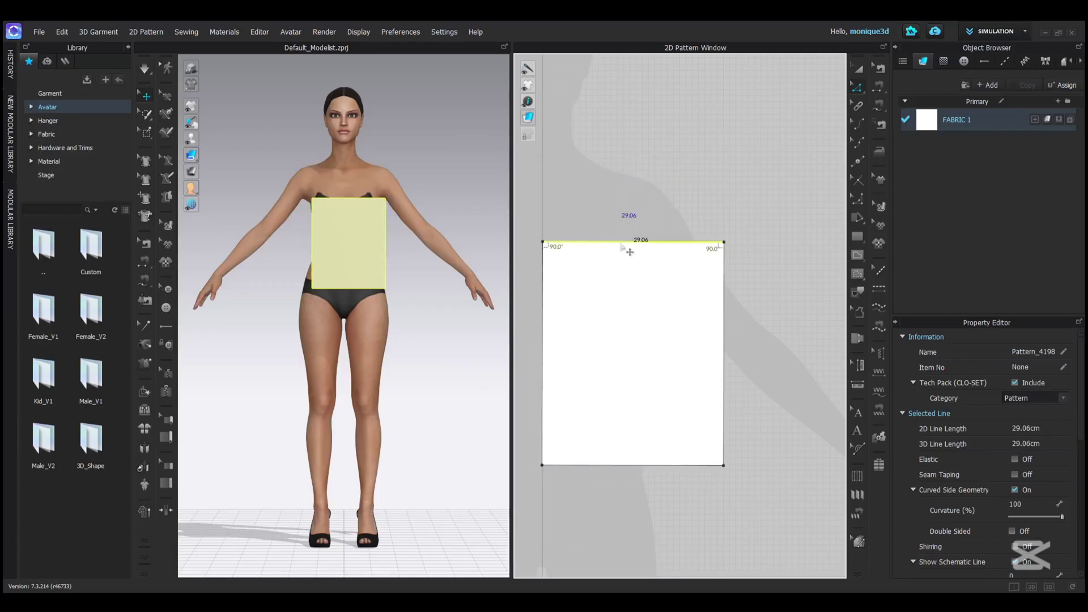
{"action": "left_click_drag", "start_coordinate": [628, 246], "coordinate": [686, 218]}
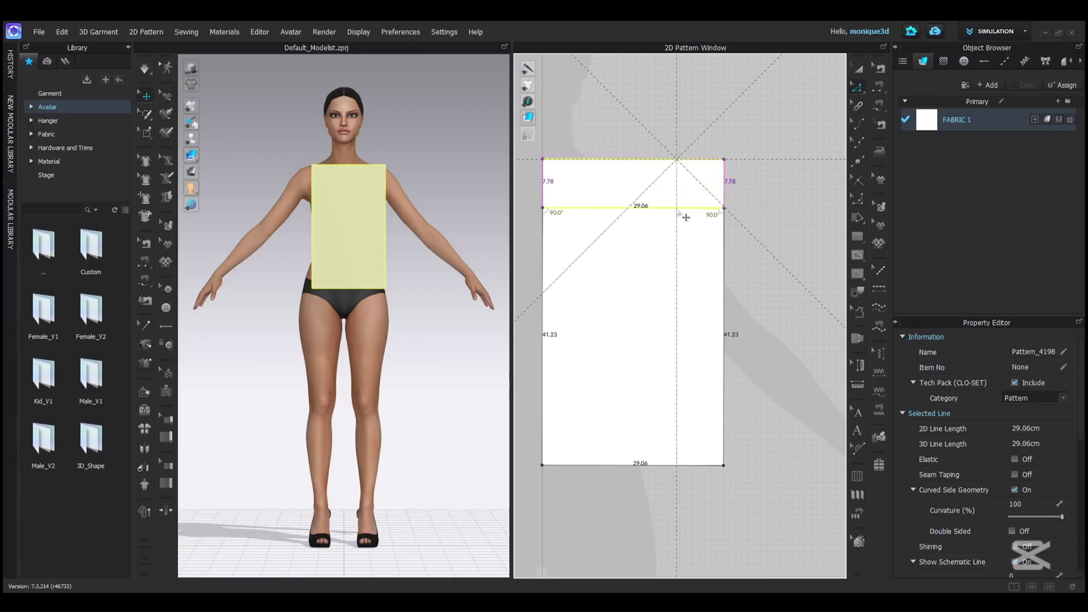
- Move the rectangle's upper edge down by a distance of exactly 10 cm
{"action": "left_click_drag", "start_coordinate": [685, 217], "coordinate": [678, 212]}
{"action": "right_click", "coordinate": [678, 212]}
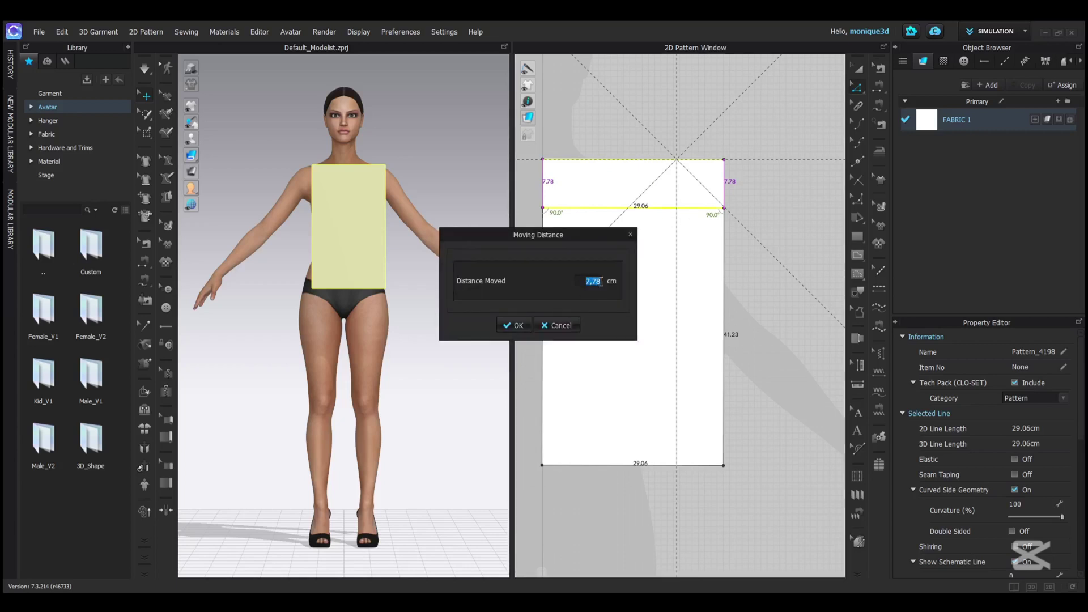
{"action": "type", "text": "10"}
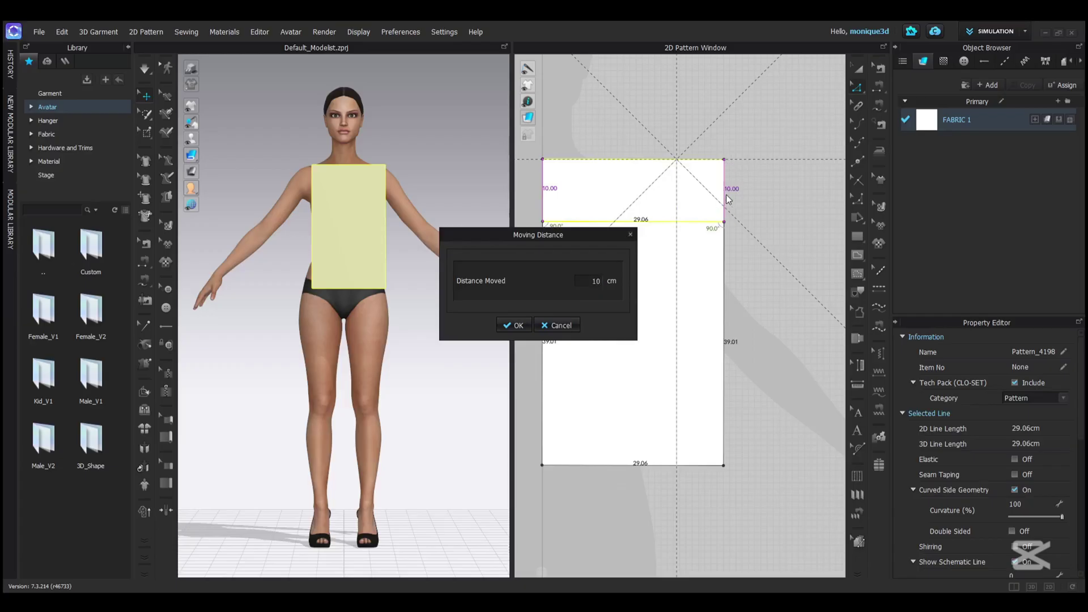
{"action": "left_click", "coordinate": [513, 326]}
- Widen the rectangle by moving its right side edge straight outward
{"action": "left_click", "coordinate": [725, 309]}
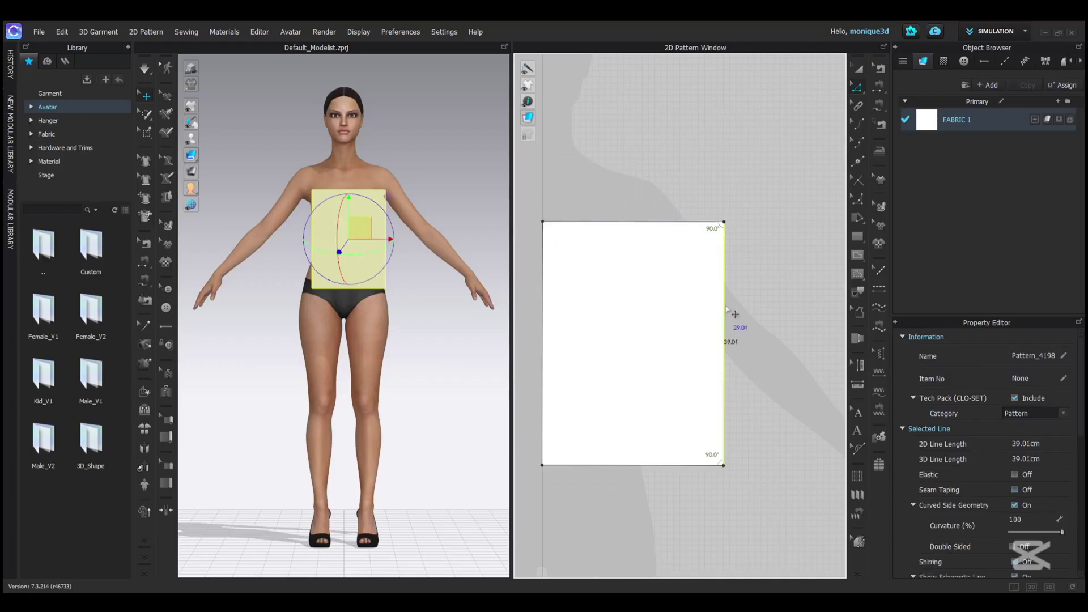
{"action": "left_click_drag", "start_coordinate": [728, 309], "coordinate": [795, 307]}
{"action": "left_click", "coordinate": [555, 327]}
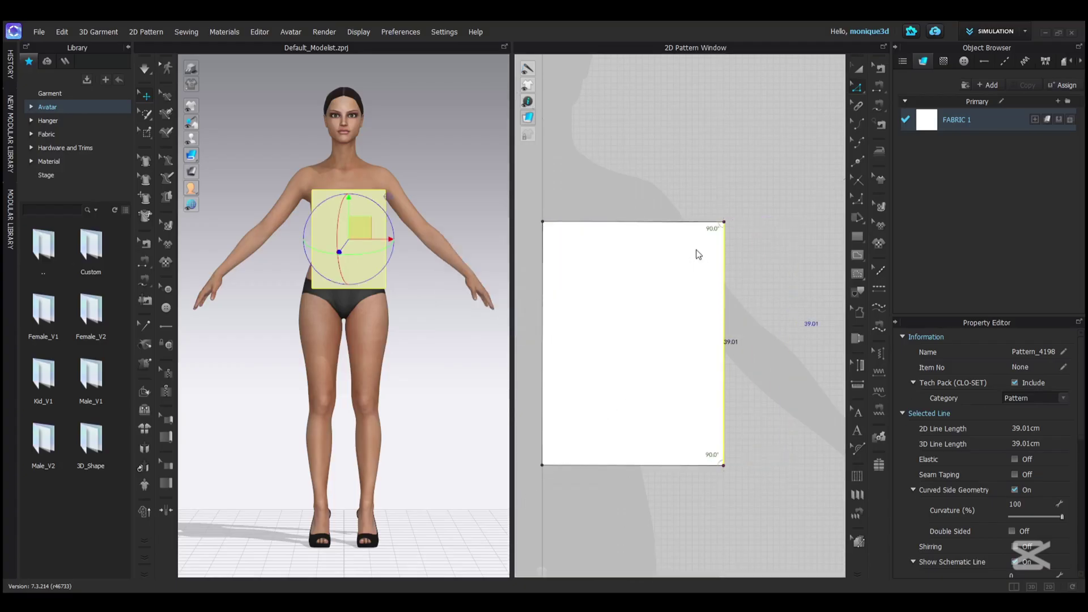
{"action": "left_click_drag", "start_coordinate": [733, 312], "coordinate": [779, 294]}
- Try shifting the rectangle's upper-right and lower-left corner points inward, and bring both back to their square positions
{"action": "left_click", "coordinate": [780, 223]}
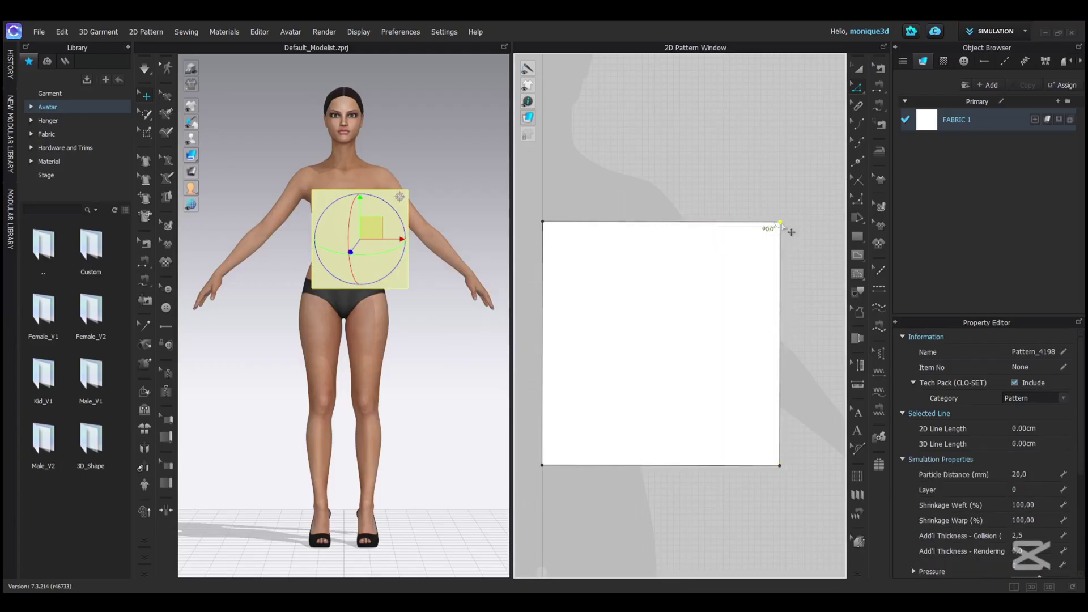
{"action": "mouse_move", "coordinate": [780, 224]}
{"action": "left_mouse_down"}
{"action": "mouse_move", "coordinate": [699, 296]}
{"action": "mouse_move", "coordinate": [773, 221]}
{"action": "left_mouse_up"}
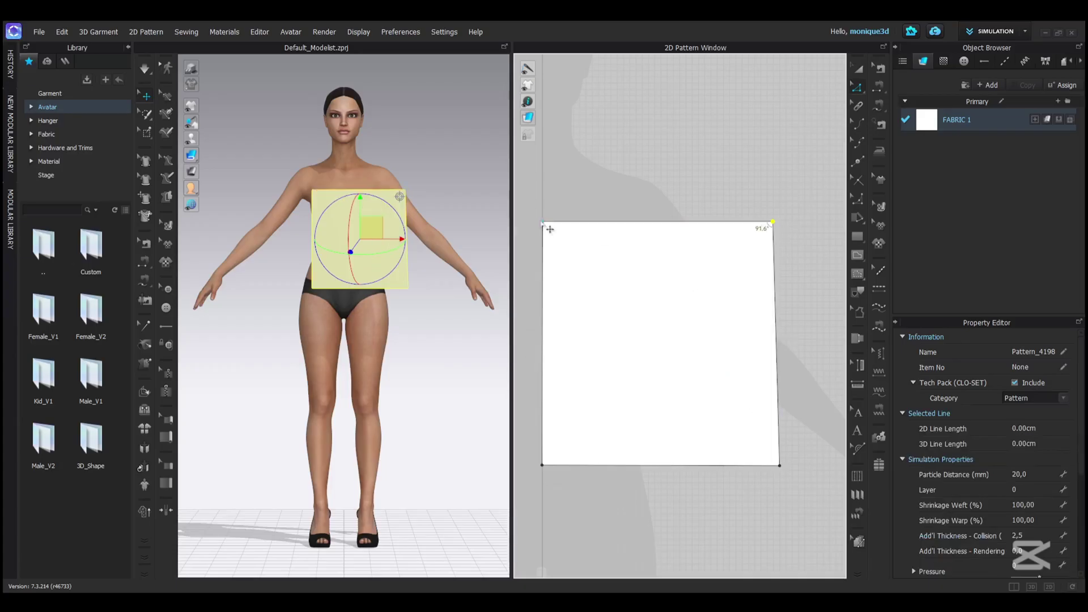
{"action": "left_click", "coordinate": [544, 222]}
{"action": "left_click_drag", "start_coordinate": [542, 465], "coordinate": [619, 417]}
{"action": "key", "text": "ctrl+z"}
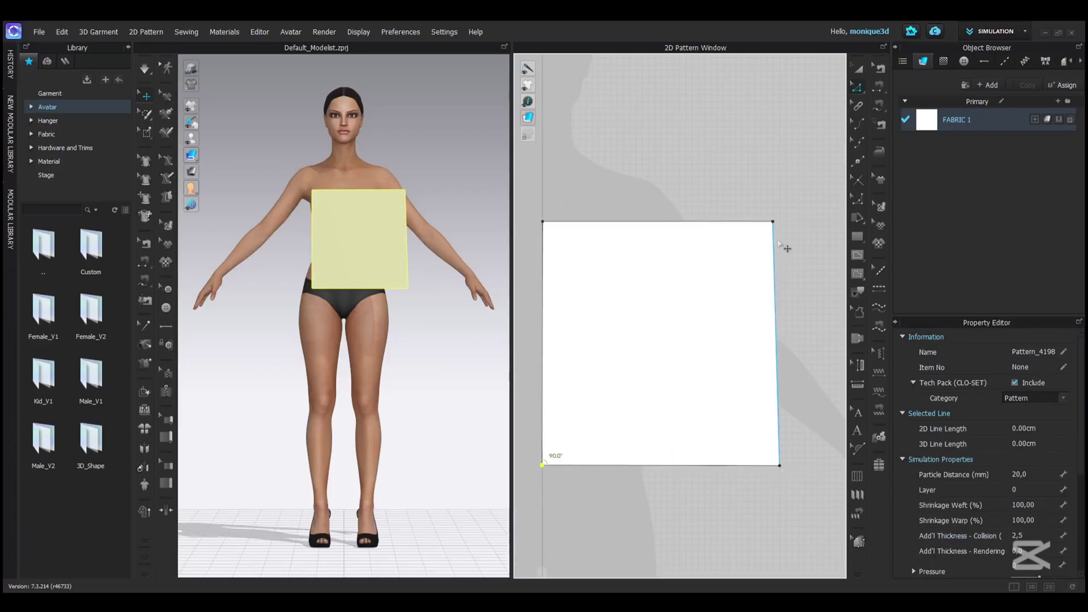
{"action": "left_click_drag", "start_coordinate": [773, 222], "coordinate": [780, 221]}
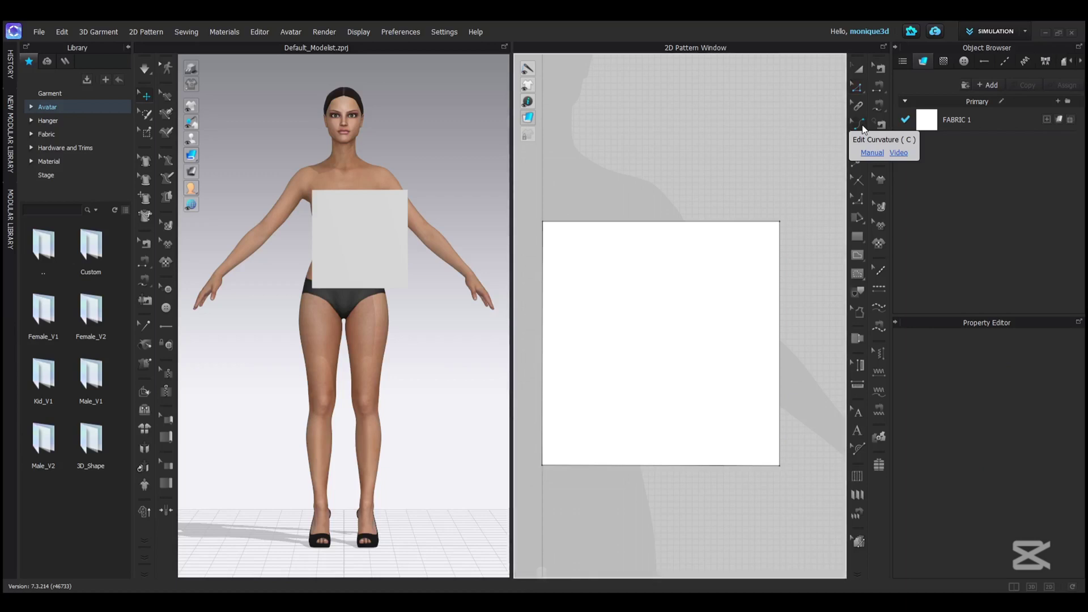
- Curve the rectangle's upper edge into an upward arch about 38.7 cm long with Edit Curvature
{"action": "left_click", "coordinate": [847, 135]}
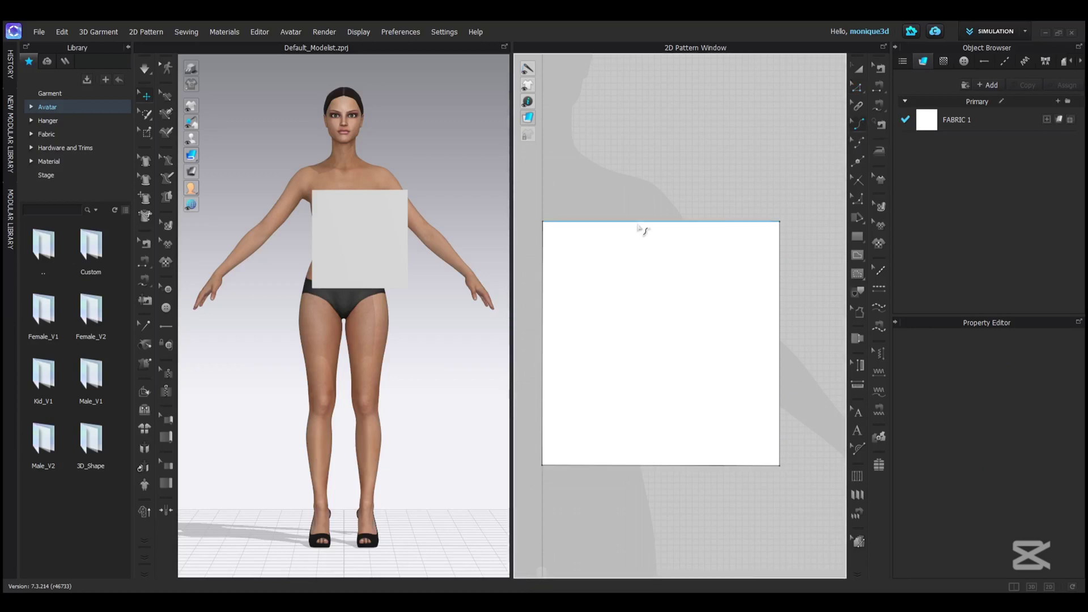
{"action": "left_click_drag", "start_coordinate": [644, 222], "coordinate": [684, 211]}
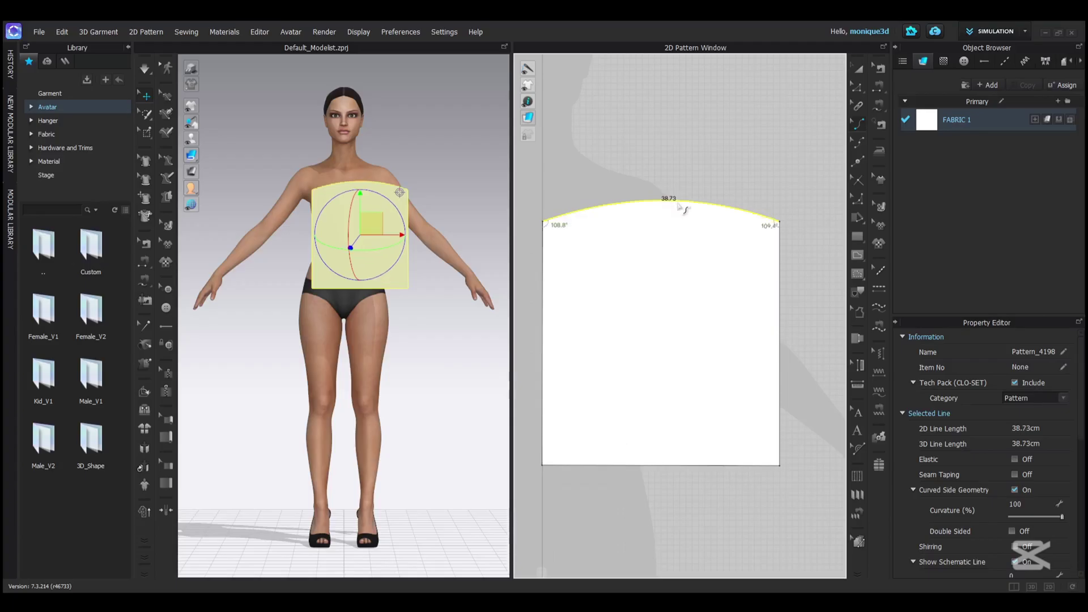
- Enlarge the 2D pattern window and reshape the arched upper edge by lowering its left Bezier handle and raising its right one
{"action": "left_click", "coordinate": [859, 142]}
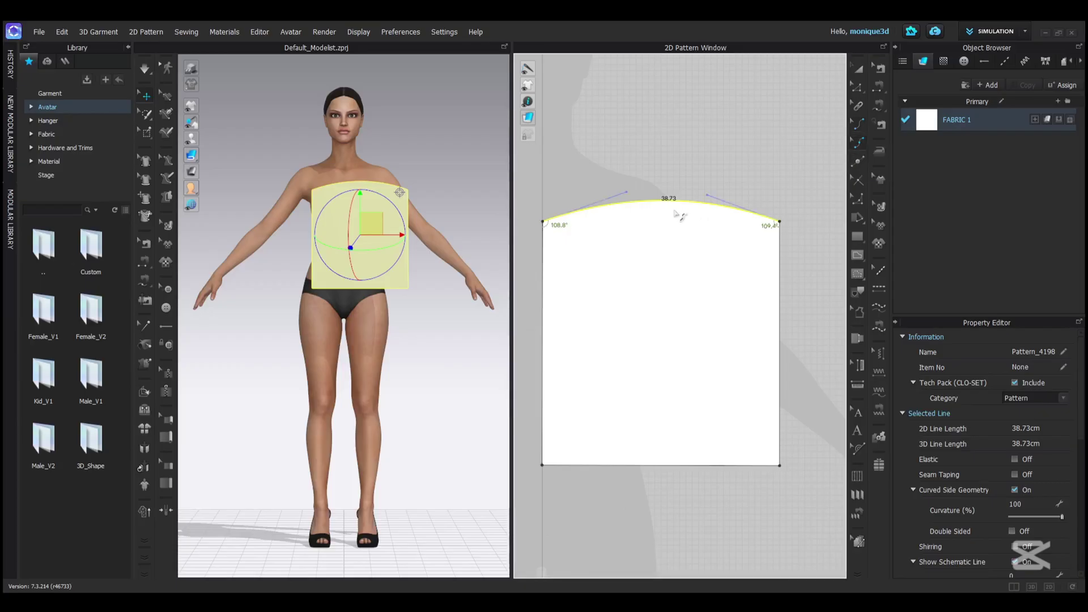
{"action": "scroll", "coordinate": [680, 213], "scroll_direction": "down", "scroll_amount": 2}
{"action": "scroll", "coordinate": [623, 205], "scroll_direction": "up", "scroll_amount": 5}
{"action": "scroll", "coordinate": [623, 205], "scroll_direction": "down", "scroll_amount": 4}
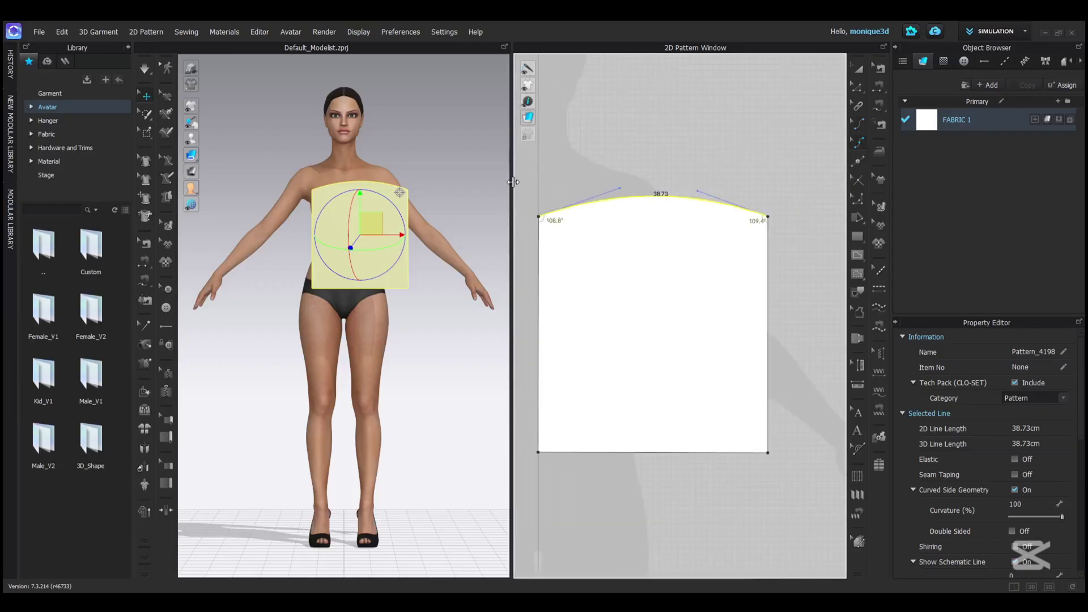
{"action": "left_click_drag", "start_coordinate": [512, 187], "coordinate": [350, 192]}
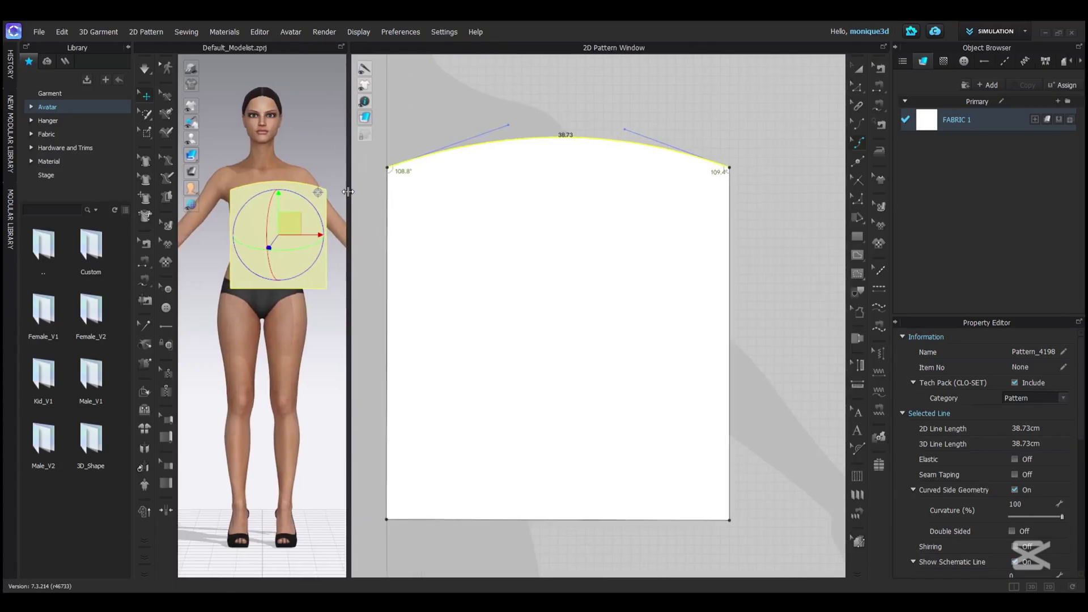
{"action": "scroll", "coordinate": [587, 103], "scroll_direction": "down", "scroll_amount": 1}
{"action": "middle_click_drag", "start_coordinate": [556, 140], "coordinate": [588, 217]}
{"action": "scroll", "coordinate": [584, 213], "scroll_direction": "down", "scroll_amount": 2}
{"action": "scroll", "coordinate": [564, 204], "scroll_direction": "up", "scroll_amount": 4}
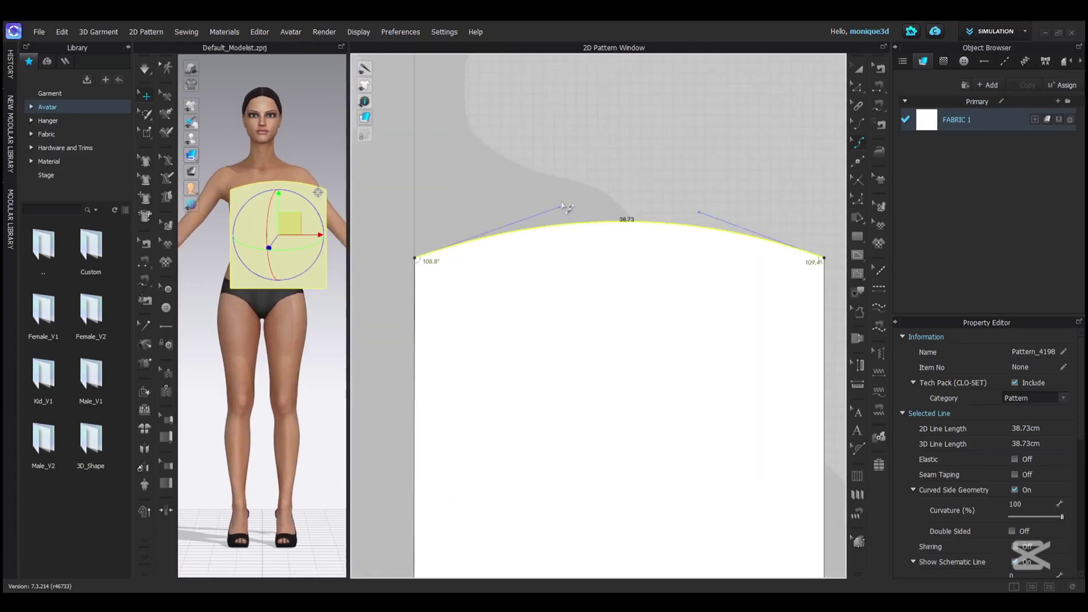
{"action": "left_click", "coordinate": [560, 207]}
{"action": "left_click_drag", "start_coordinate": [562, 211], "coordinate": [560, 234]}
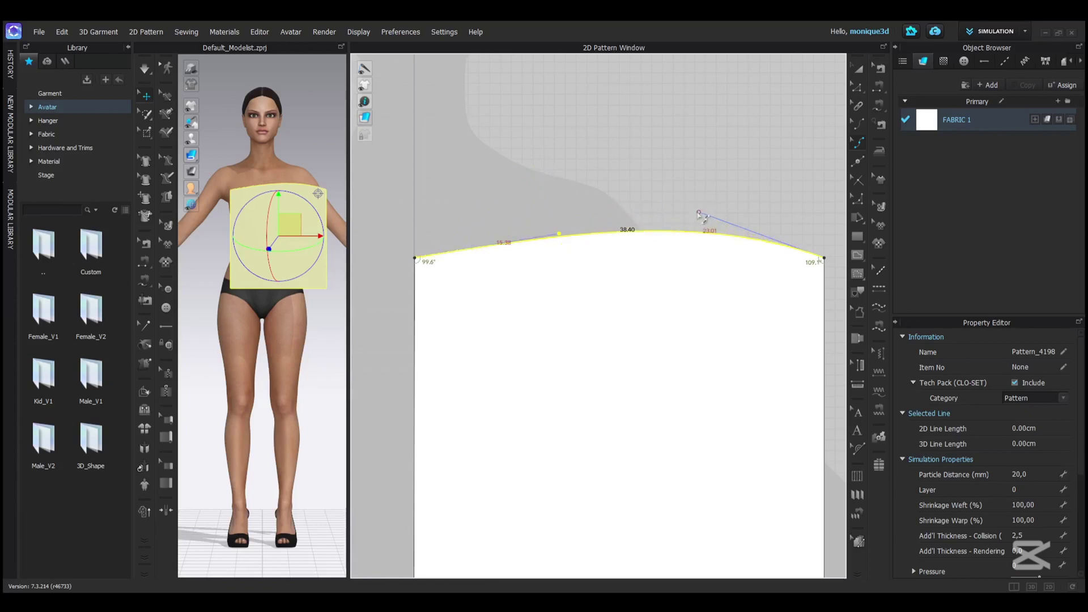
{"action": "left_click_drag", "start_coordinate": [699, 213], "coordinate": [726, 165]}
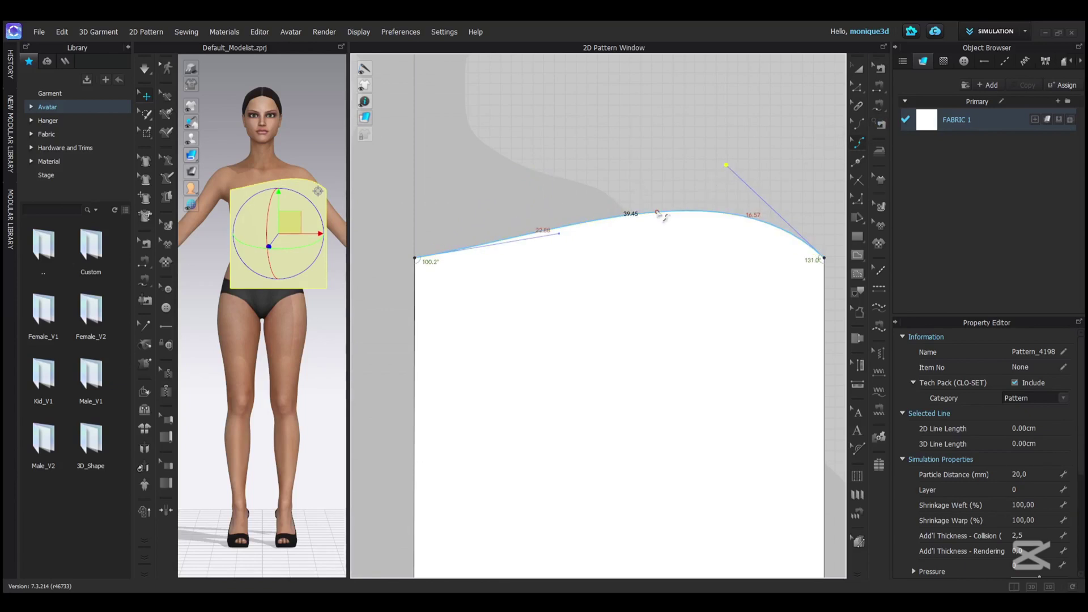
- Add two curve points to the upper edge and move them to form a gentle S-shaped wave about 39.8 cm long
{"action": "left_click", "coordinate": [657, 212]}
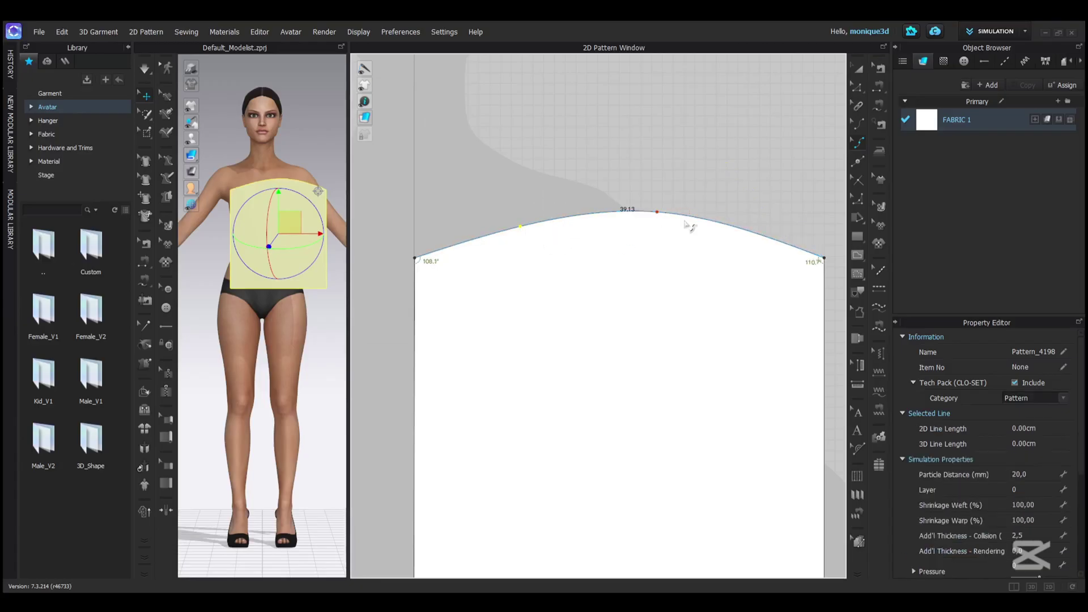
{"action": "left_click_drag", "start_coordinate": [657, 212], "coordinate": [699, 177]}
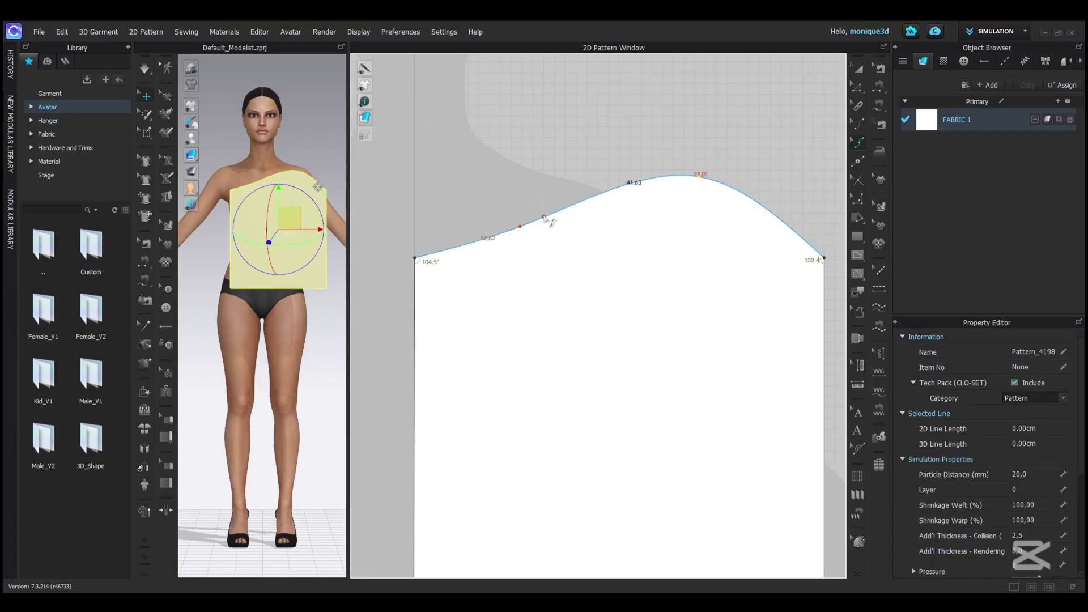
{"action": "left_click_drag", "start_coordinate": [521, 227], "coordinate": [527, 253]}
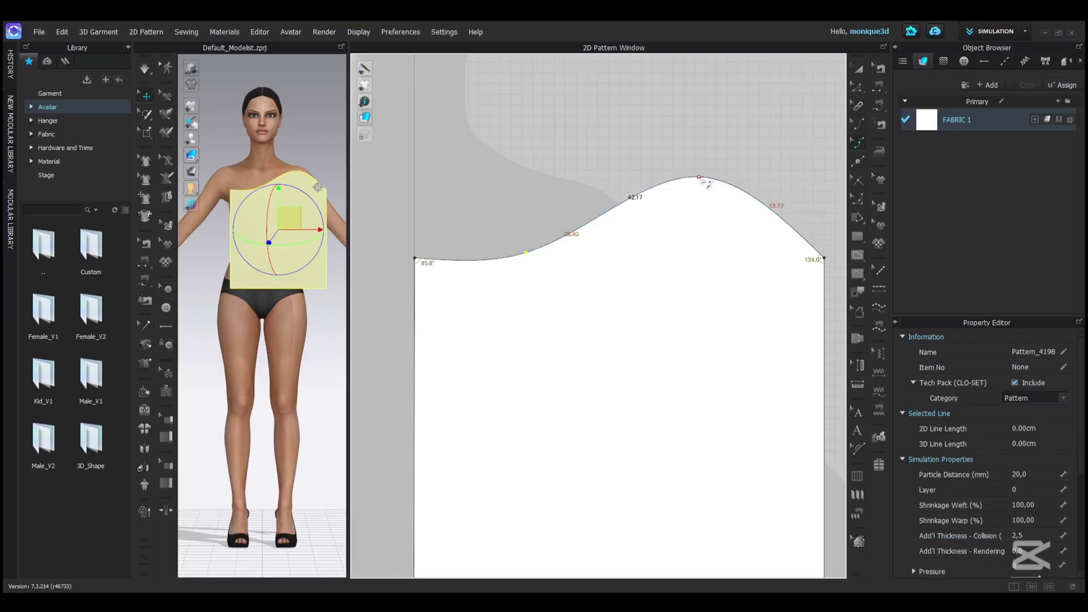
{"action": "left_click_drag", "start_coordinate": [699, 177], "coordinate": [655, 193]}
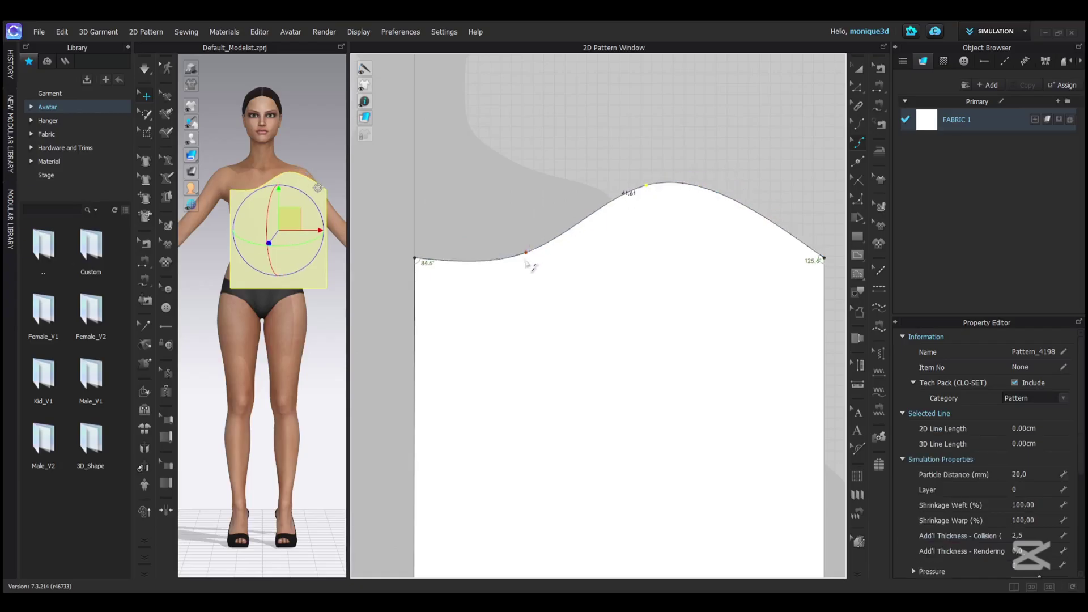
{"action": "left_click_drag", "start_coordinate": [528, 259], "coordinate": [512, 241]}
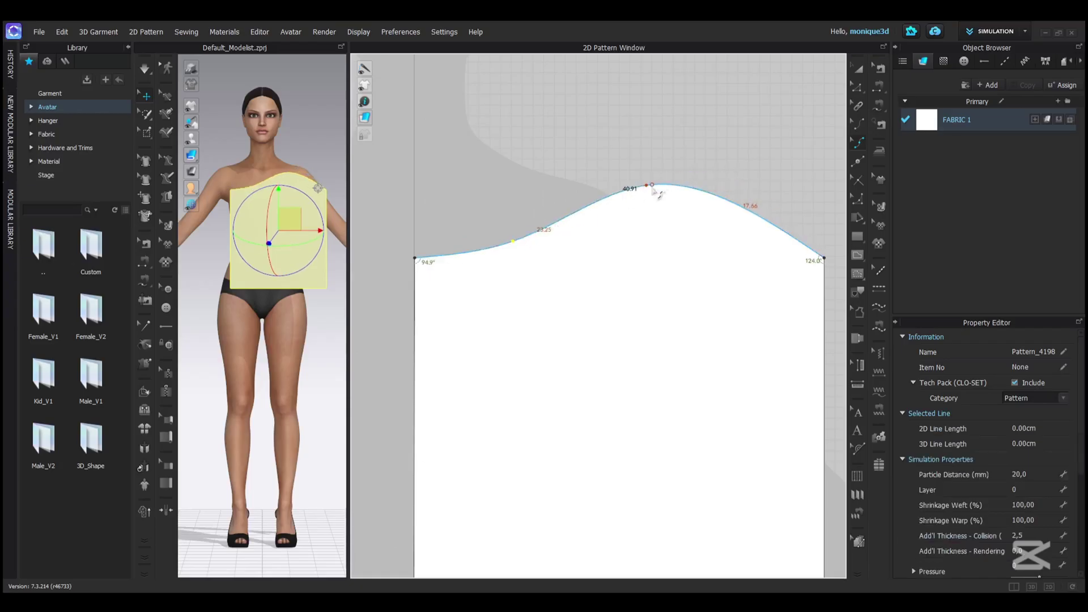
{"action": "left_click_drag", "start_coordinate": [661, 200], "coordinate": [666, 210]}
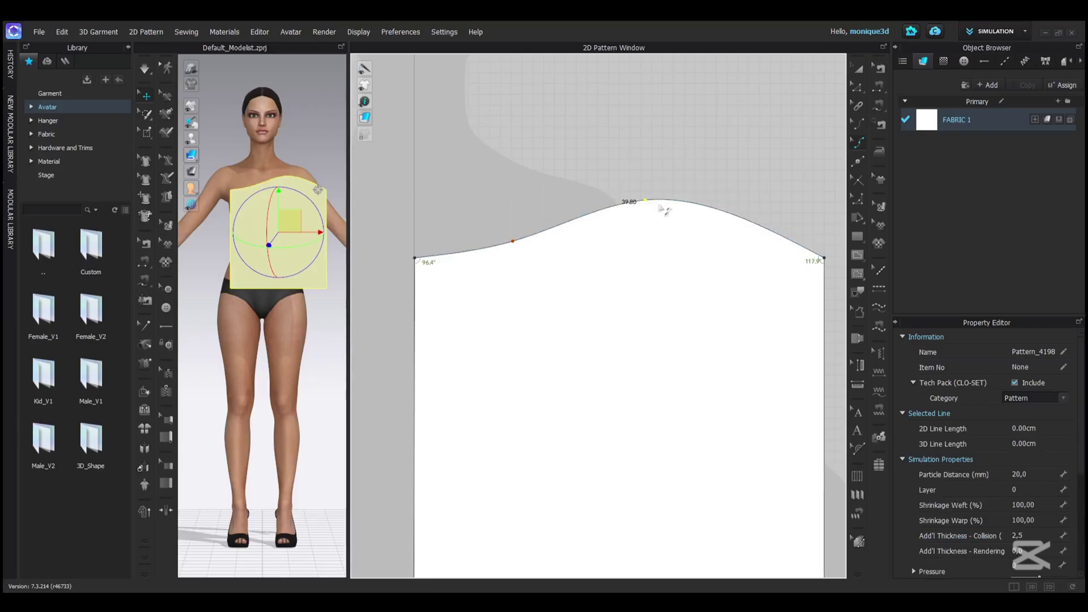
- Add a third curve point on the right of the upper edge and adjust all three into a bell curve about 40.8 cm long
{"action": "left_click", "coordinate": [764, 230]}
{"action": "left_click_drag", "start_coordinate": [765, 230], "coordinate": [737, 253]}
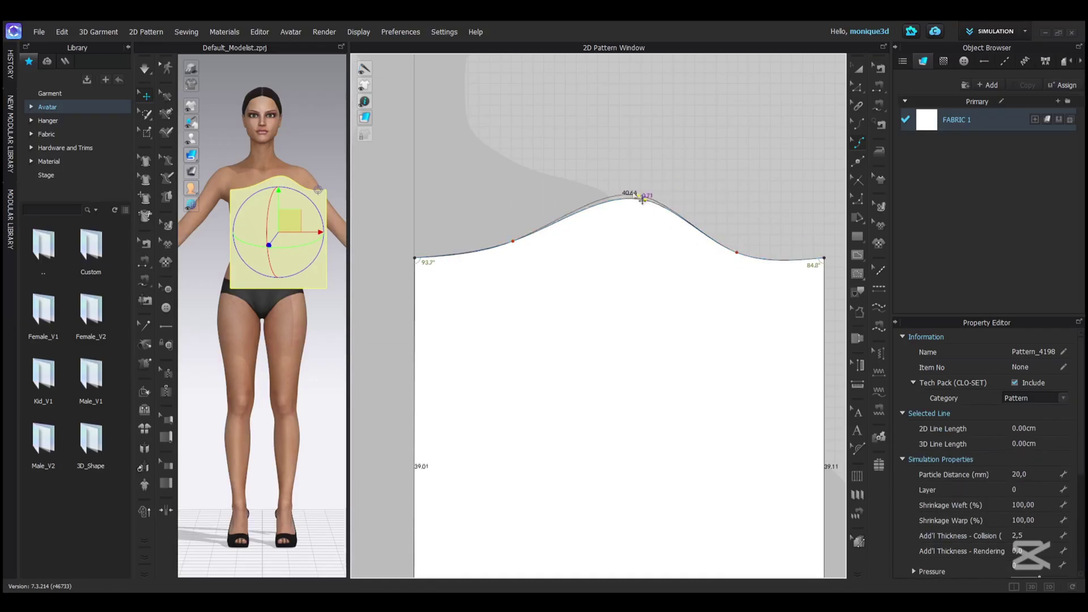
{"action": "left_click_drag", "start_coordinate": [642, 200], "coordinate": [623, 186]}
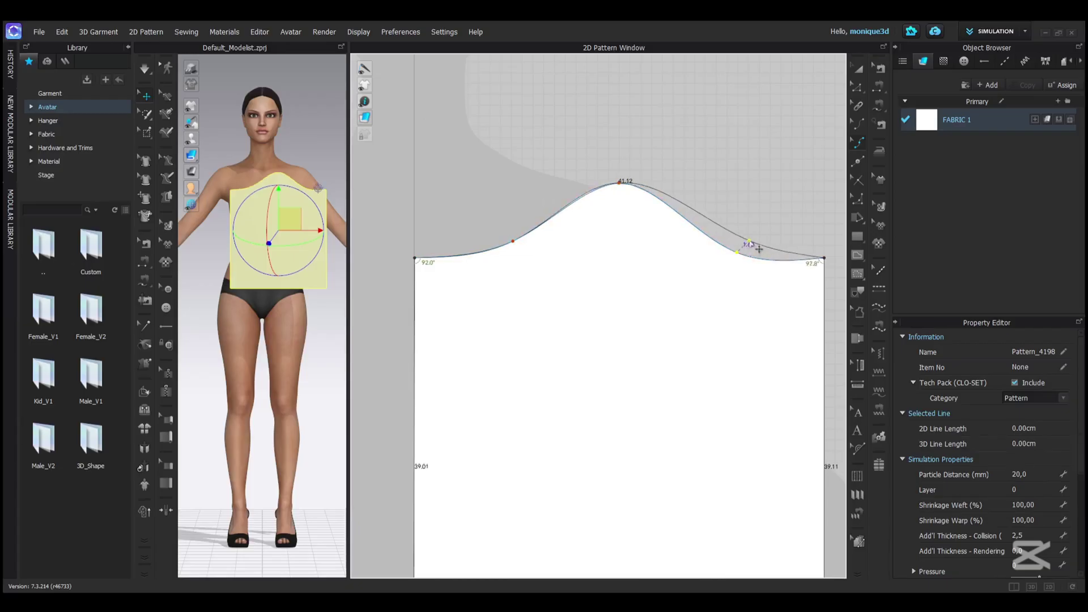
{"action": "left_click_drag", "start_coordinate": [758, 248], "coordinate": [757, 245]}
{"action": "left_click_drag", "start_coordinate": [511, 244], "coordinate": [495, 234]}
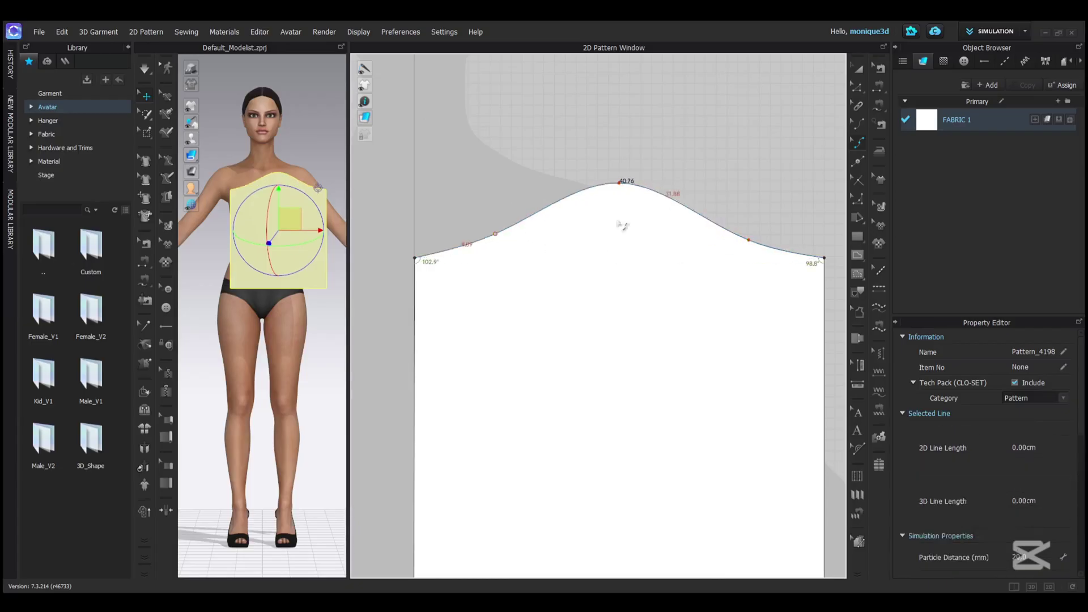
- Add two points on the upper part of the right side edge, the second about 10 cm below the first
{"action": "key", "text": "z"}
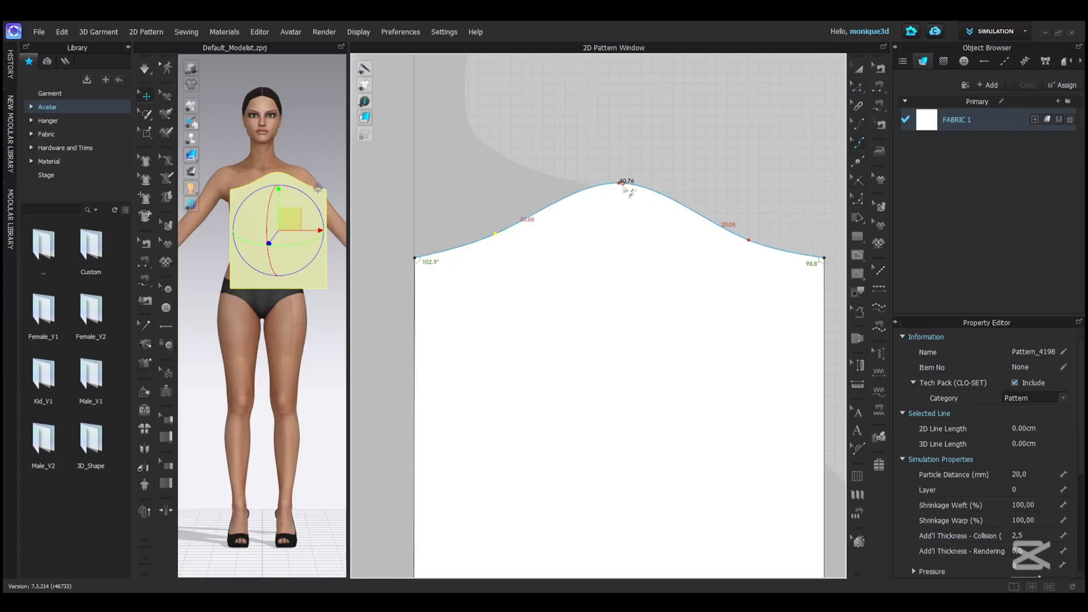
{"action": "left_click", "coordinate": [859, 163]}
{"action": "scroll", "coordinate": [810, 284], "scroll_direction": "down", "scroll_amount": 2}
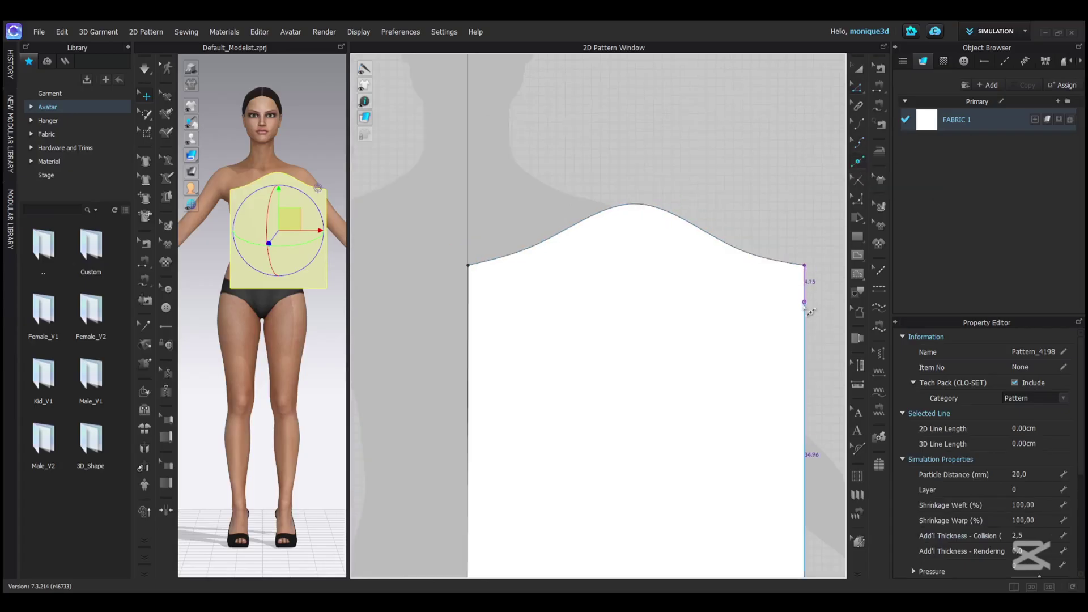
{"action": "right_click_drag", "start_coordinate": [794, 332], "coordinate": [754, 234]}
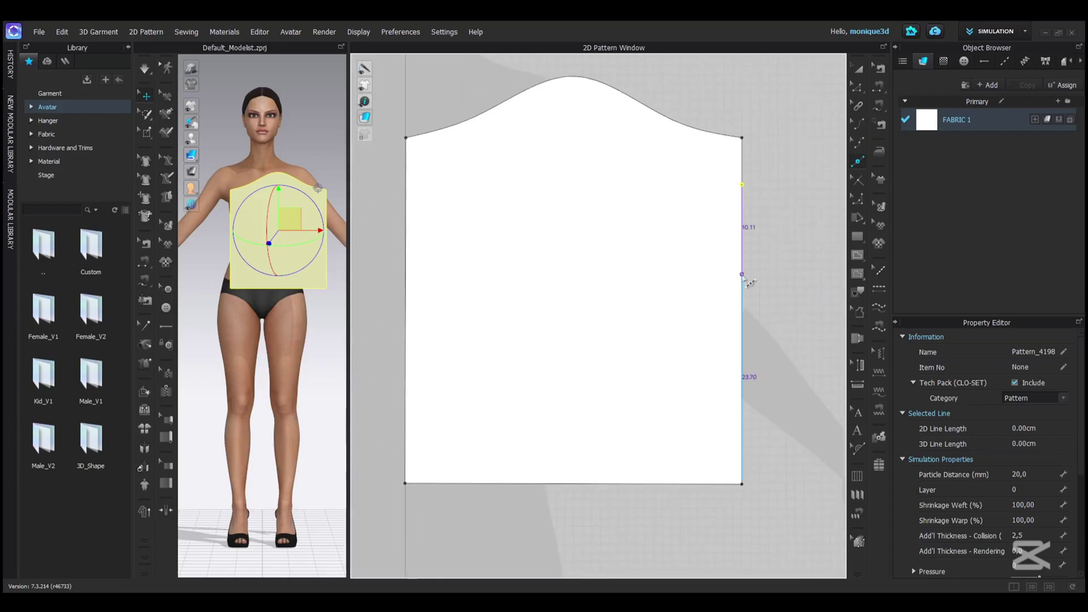
{"action": "left_click", "coordinate": [742, 274]}
- Try pulling the upper added point inward and the lower one outward with Edit Pattern, and undo both moves
{"action": "key", "text": "z"}
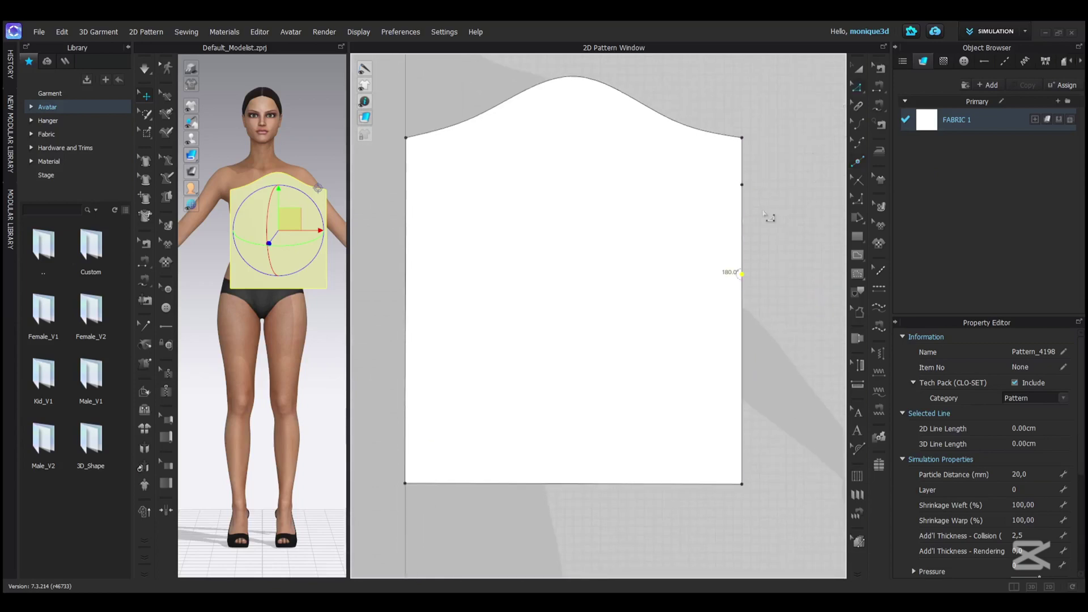
{"action": "left_click", "coordinate": [742, 185]}
{"action": "left_click_drag", "start_coordinate": [742, 184], "coordinate": [670, 185]}
{"action": "left_click_drag", "start_coordinate": [742, 274], "coordinate": [775, 291]}
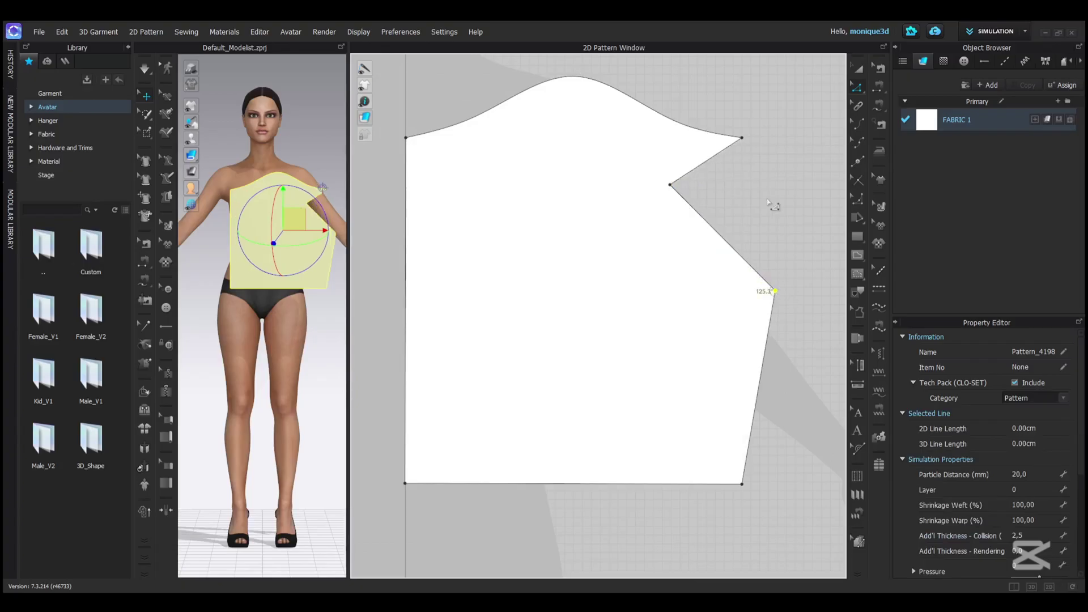
{"action": "key", "text": "ctrl+z"}
{"action": "key", "text": "ctrl+z"}
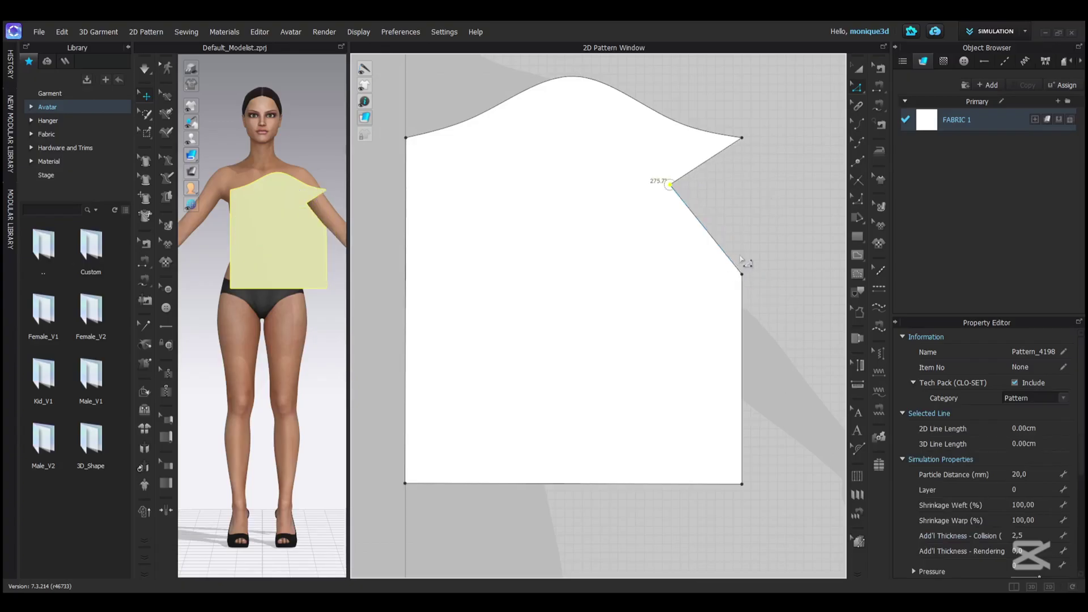
{"action": "key", "text": "ctrl+z"}
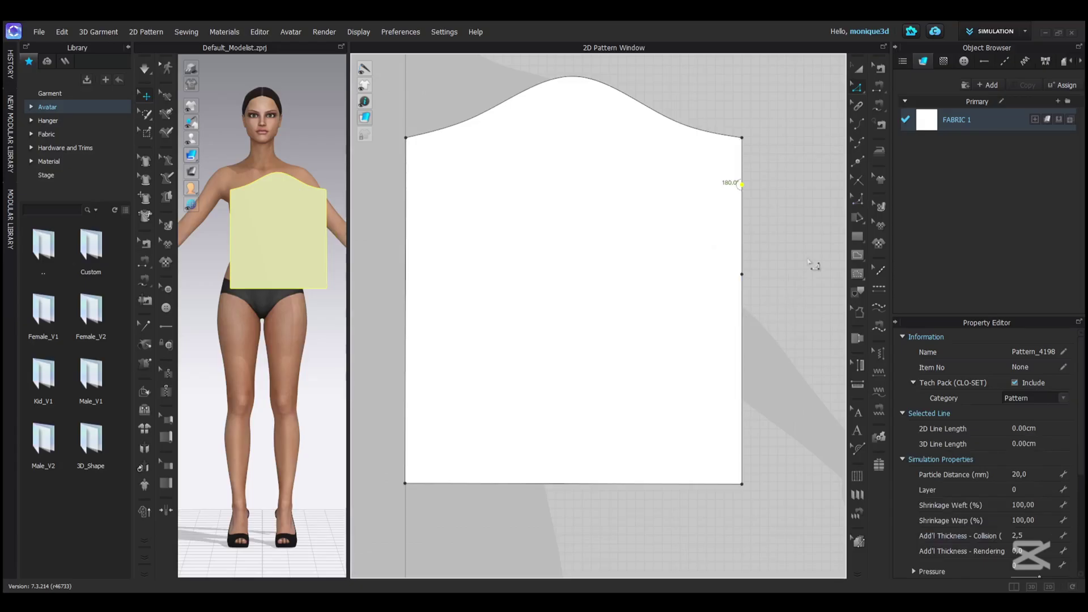
- Use the Add Point/Split Line tool on the pattern's bottom edge and set the first line of a two-line split to 10 cm
{"action": "scroll", "coordinate": [759, 432], "scroll_direction": "up", "scroll_amount": 3}
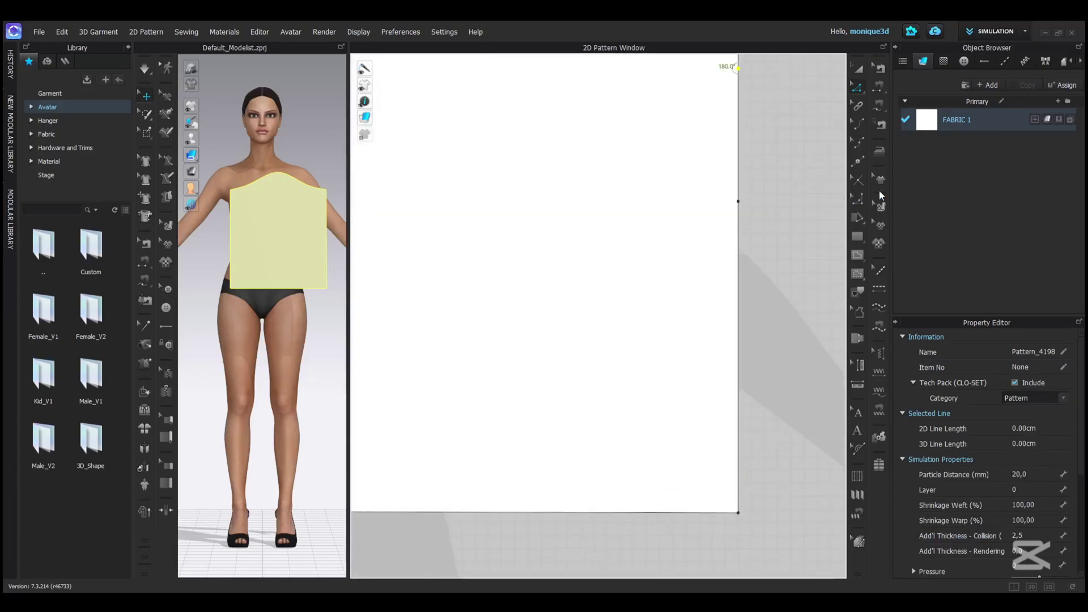
{"action": "left_click", "coordinate": [856, 162]}
{"action": "scroll", "coordinate": [811, 245], "scroll_direction": "down", "scroll_amount": 4}
{"action": "middle_click_drag", "start_coordinate": [796, 255], "coordinate": [774, 260]}
{"action": "scroll", "coordinate": [508, 465], "scroll_direction": "down", "scroll_amount": 3}
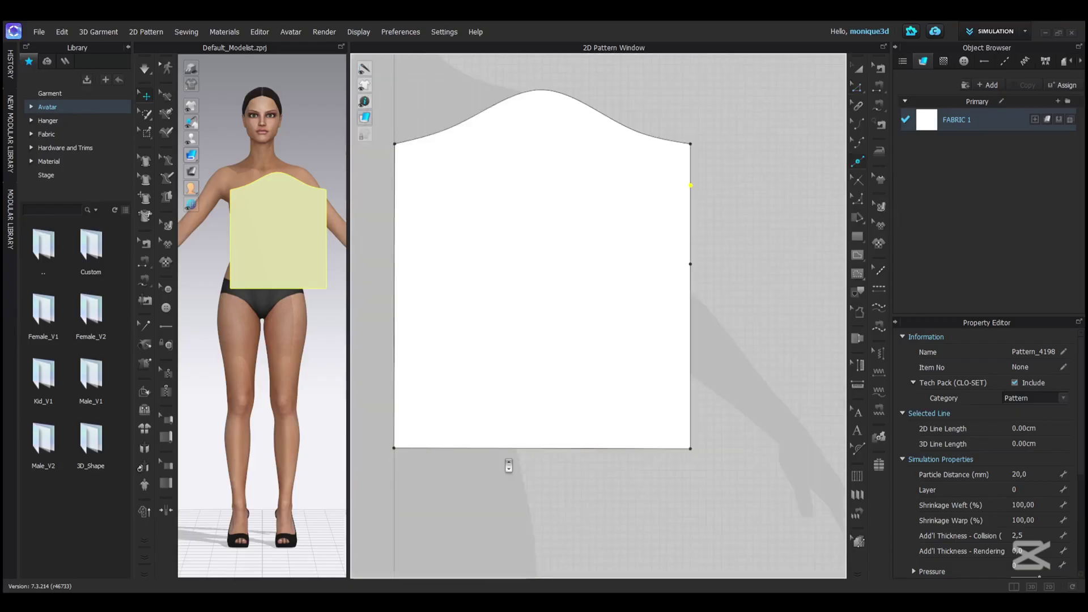
{"action": "middle_click_drag", "start_coordinate": [555, 455], "coordinate": [620, 380]}
{"action": "scroll", "coordinate": [620, 381], "scroll_direction": "up", "scroll_amount": 1}
{"action": "scroll", "coordinate": [623, 381], "scroll_direction": "up", "scroll_amount": 1}
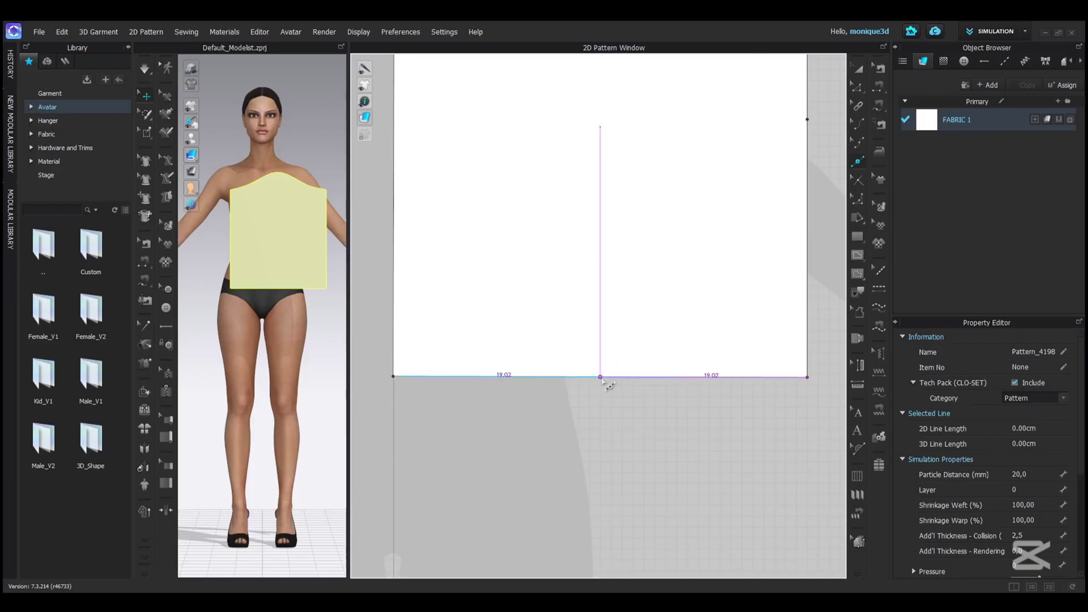
{"action": "right_click", "coordinate": [499, 376]}
{"action": "left_click_drag", "start_coordinate": [514, 164], "coordinate": [562, 103]}
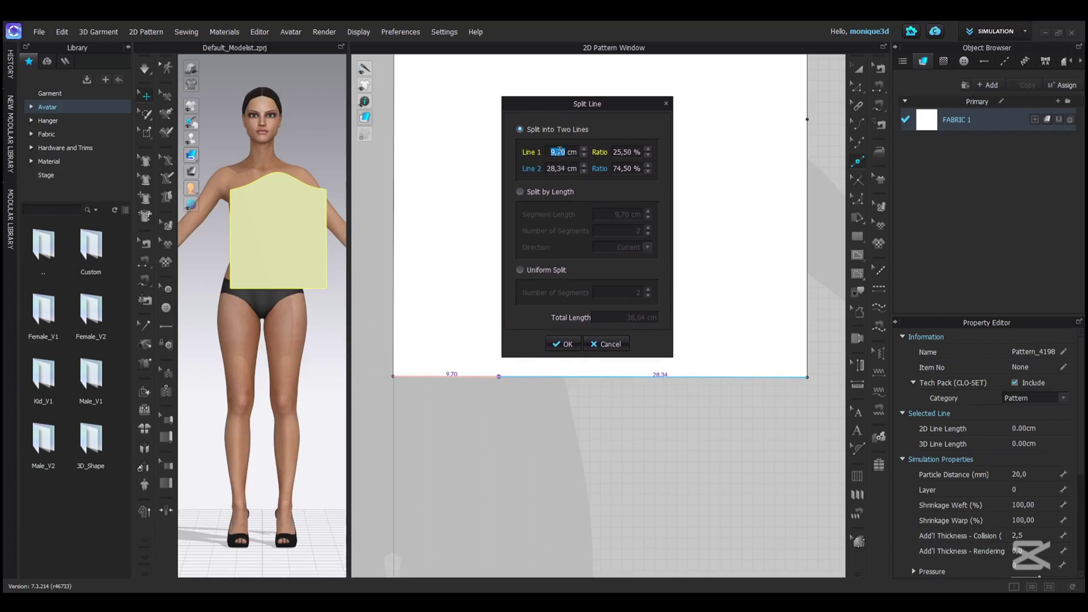
{"action": "type", "text": "10"}
- Try splitting the bottom edge by length with a segment length of 30 cm
{"action": "left_click", "coordinate": [520, 192]}
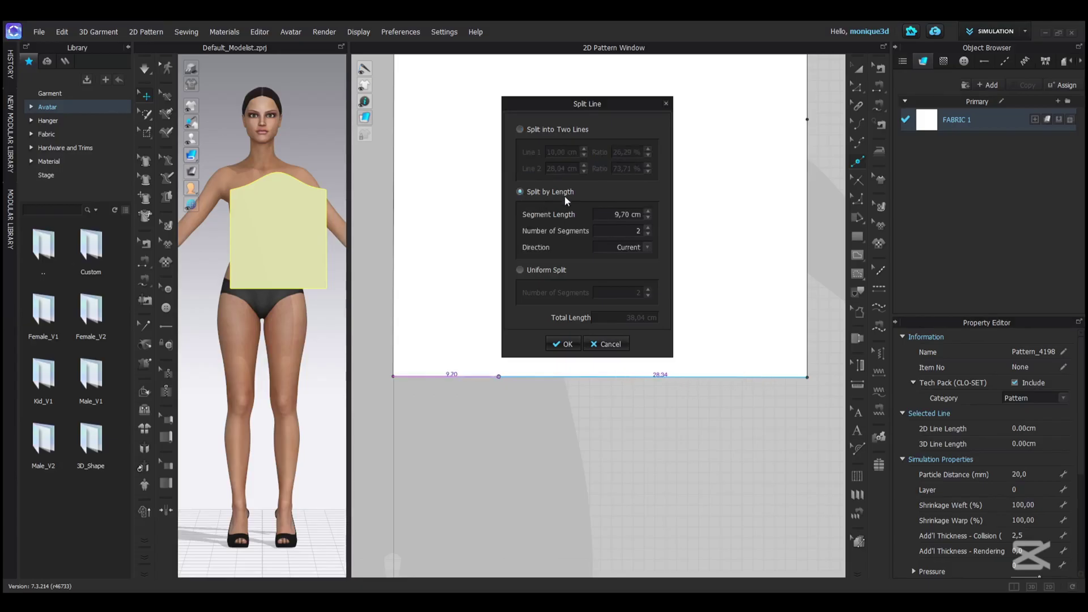
{"action": "double_click", "coordinate": [605, 217]}
{"action": "type", "text": "30"}
- Split the bottom edge uniformly into 5 segments
{"action": "left_click", "coordinate": [520, 271]}
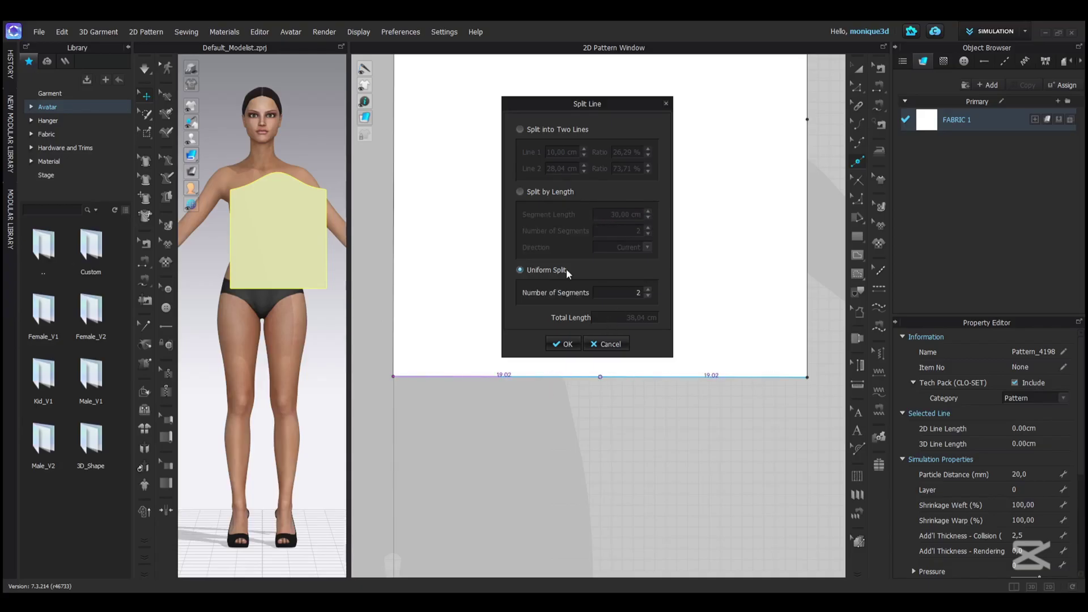
{"action": "left_click", "coordinate": [650, 288]}
{"action": "left_click", "coordinate": [649, 287]}
{"action": "left_click", "coordinate": [649, 288]}
{"action": "left_click", "coordinate": [566, 344]}
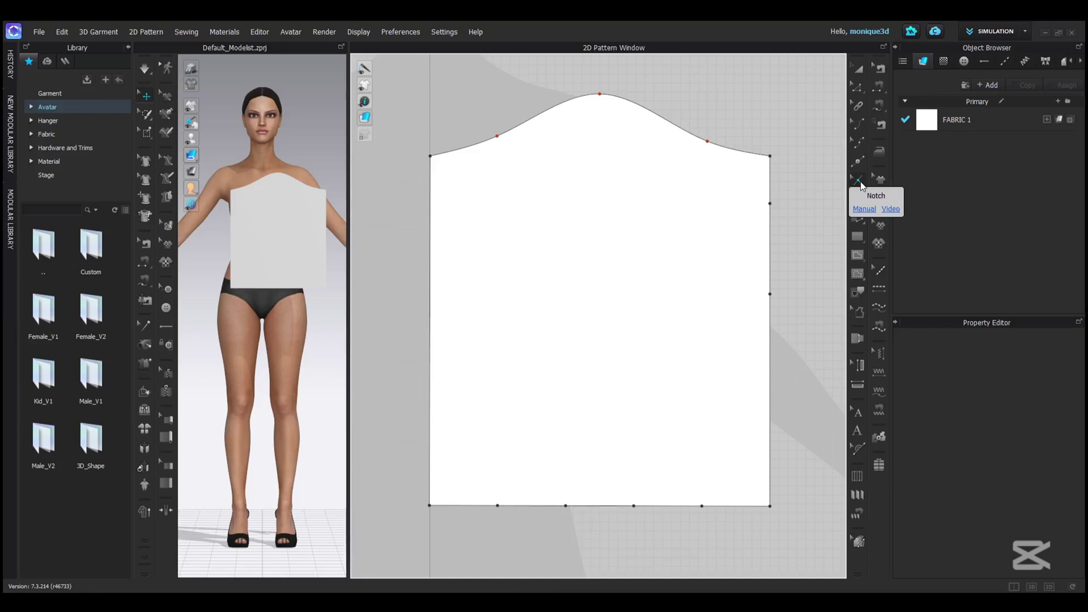
- Add a notch with the Notch tool on the right side edge, between the two added points
{"action": "left_click", "coordinate": [859, 182]}
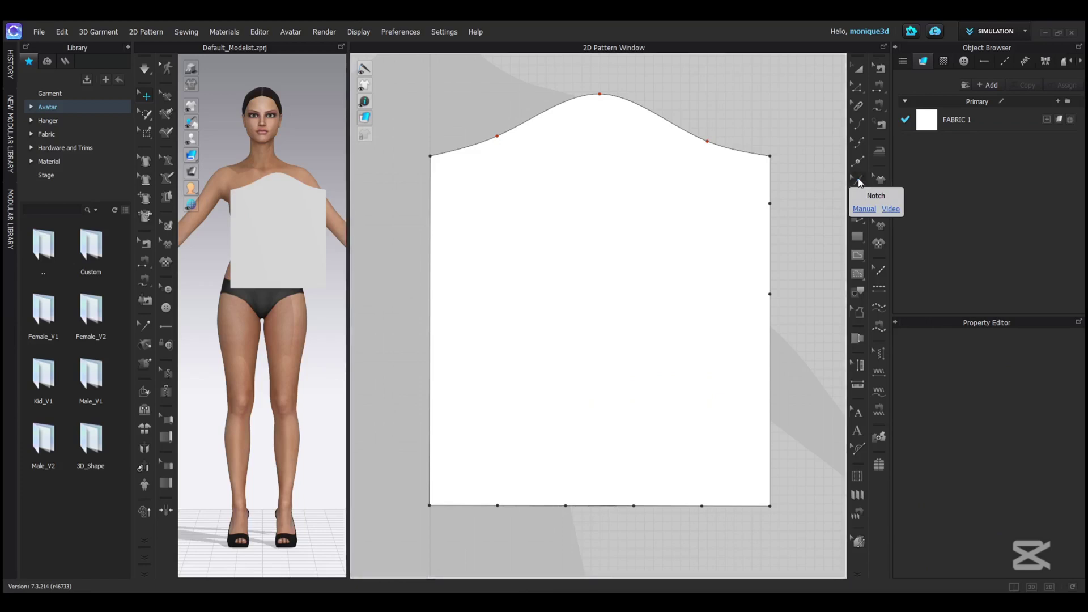
{"action": "scroll", "coordinate": [778, 293], "scroll_direction": "down", "scroll_amount": 3}
{"action": "scroll", "coordinate": [779, 293], "scroll_direction": "up", "scroll_amount": 5}
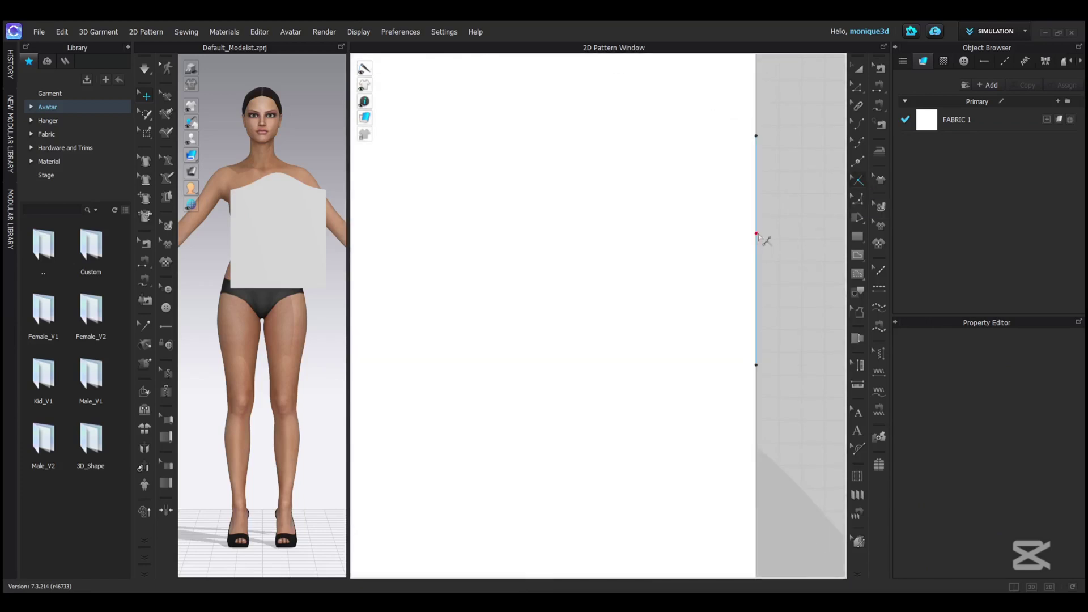
{"action": "left_click", "coordinate": [757, 234]}
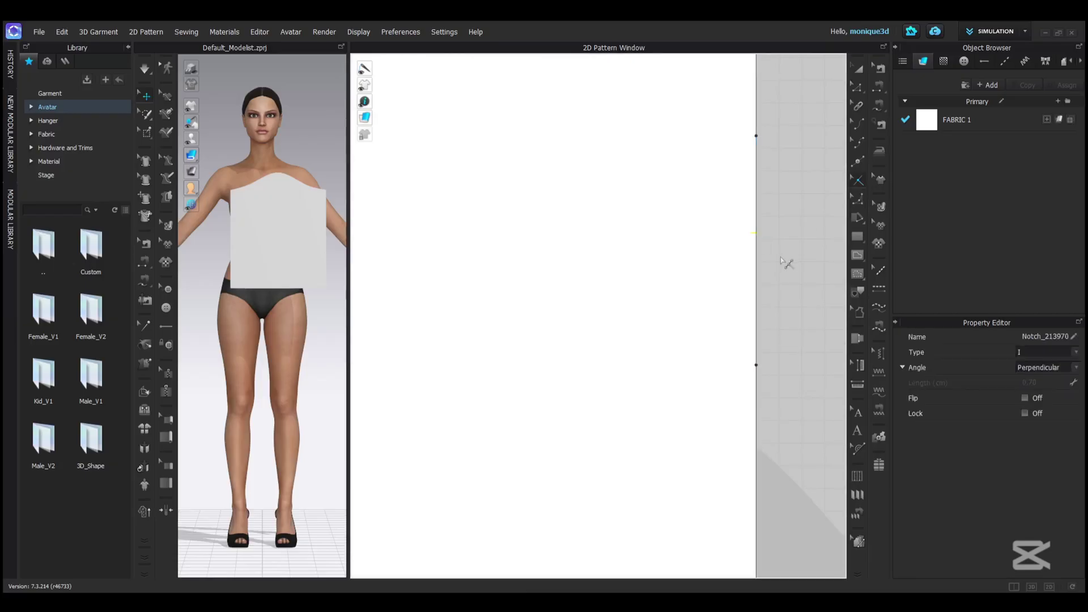
{"action": "scroll", "coordinate": [771, 247], "scroll_direction": "up", "scroll_amount": 1}
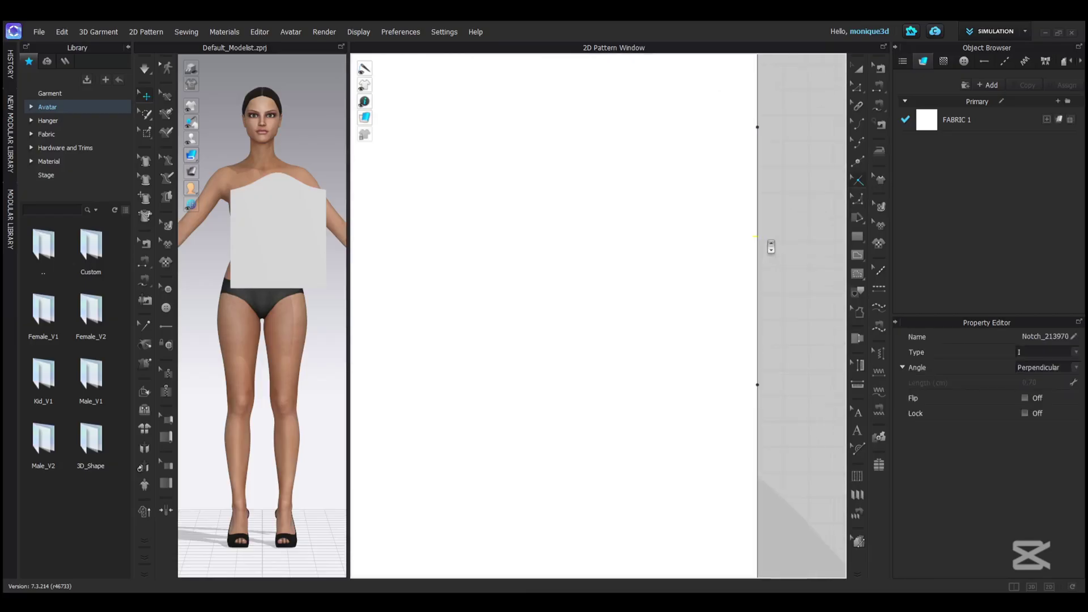
{"action": "scroll", "coordinate": [770, 251], "scroll_direction": "down", "scroll_amount": 5}
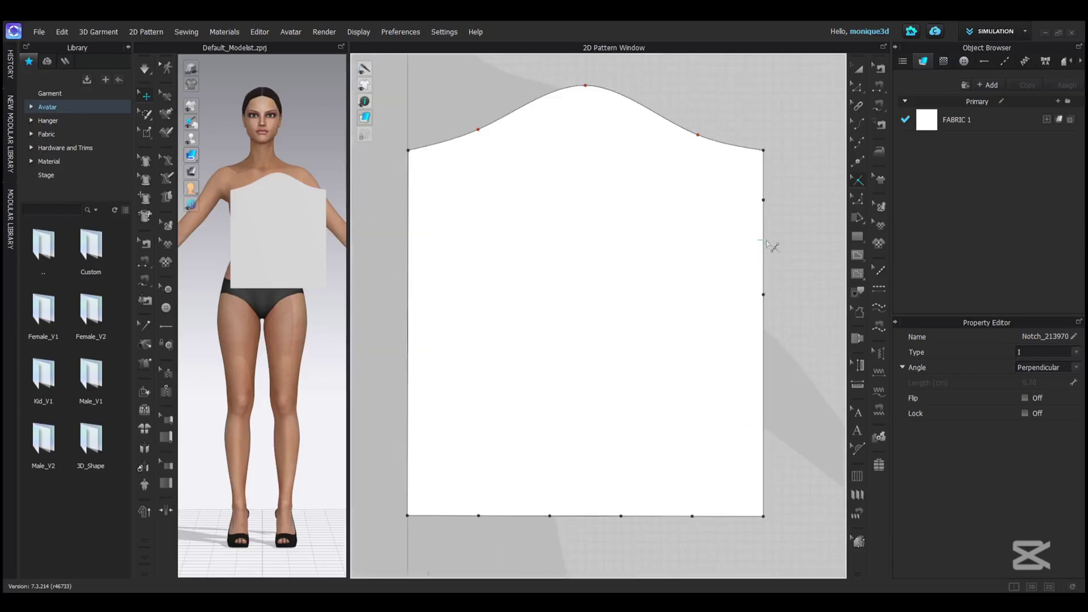
- Add a second notch below the first one on the right side edge and set its type to V
{"action": "scroll", "coordinate": [762, 249], "scroll_direction": "up", "scroll_amount": 5}
{"action": "scroll", "coordinate": [762, 249], "scroll_direction": "down", "scroll_amount": 3}
{"action": "scroll", "coordinate": [763, 249], "scroll_direction": "up", "scroll_amount": 3}
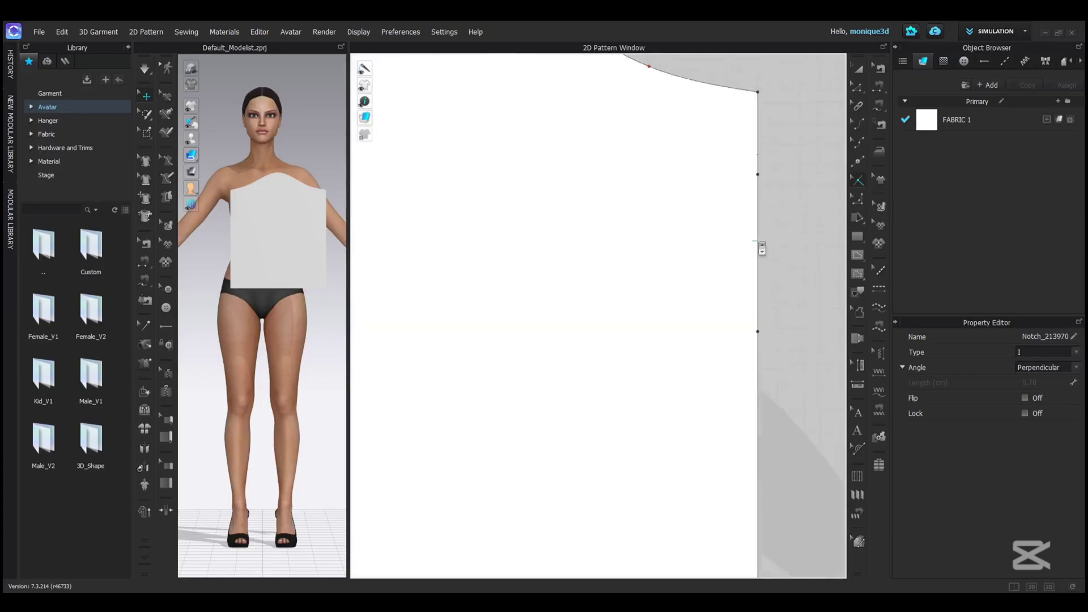
{"action": "scroll", "coordinate": [763, 249], "scroll_direction": "down", "scroll_amount": 5}
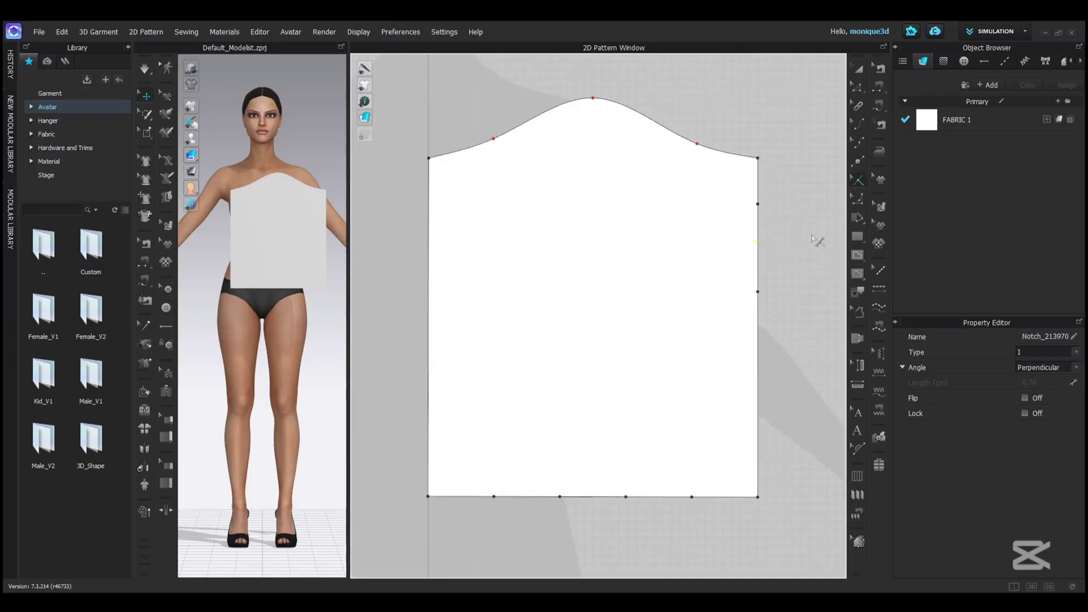
{"action": "scroll", "coordinate": [785, 255], "scroll_direction": "down", "scroll_amount": 3}
{"action": "scroll", "coordinate": [788, 249], "scroll_direction": "up", "scroll_amount": 7}
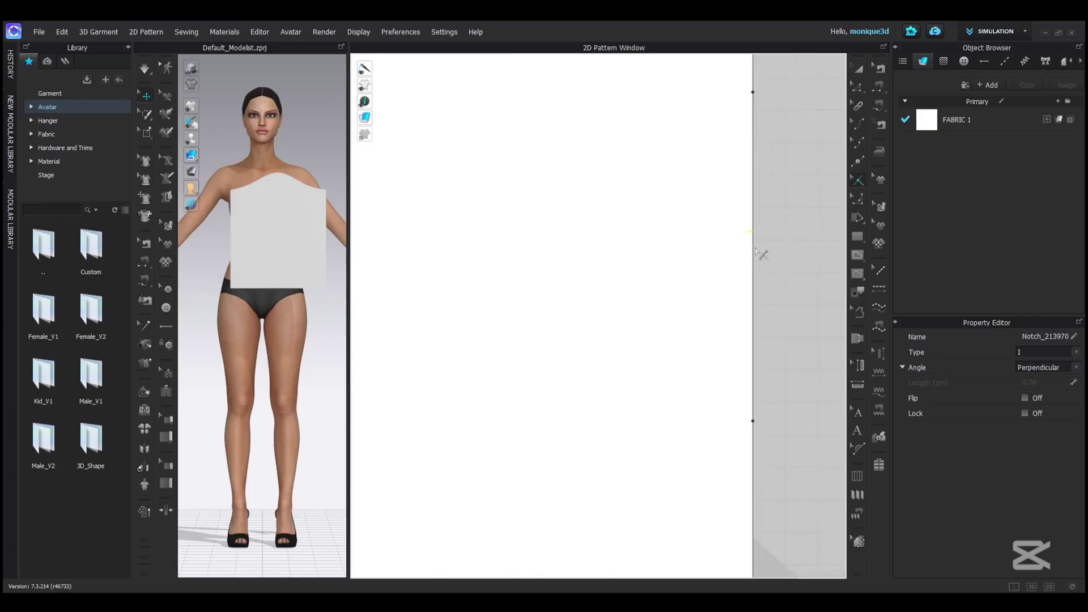
{"action": "left_click", "coordinate": [753, 308]}
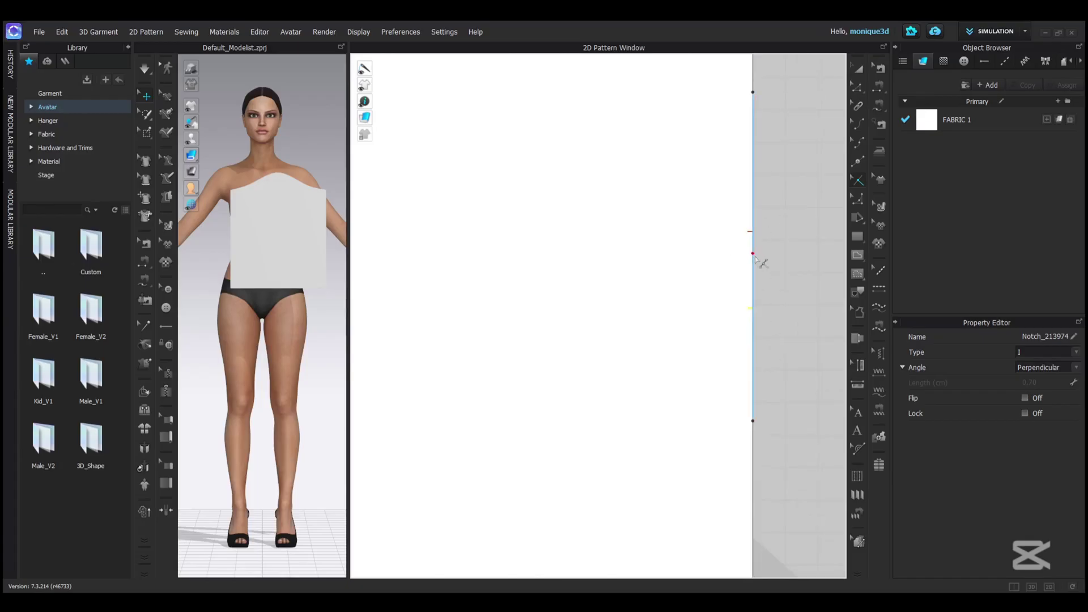
{"action": "scroll", "coordinate": [757, 261], "scroll_direction": "up", "scroll_amount": 3}
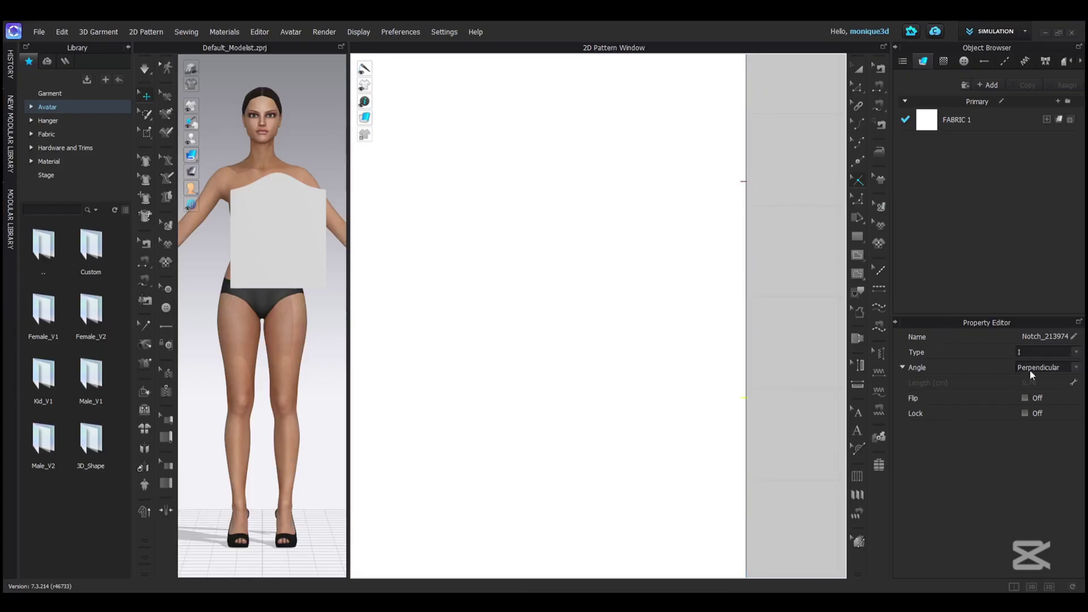
{"action": "left_click", "coordinate": [1080, 356]}
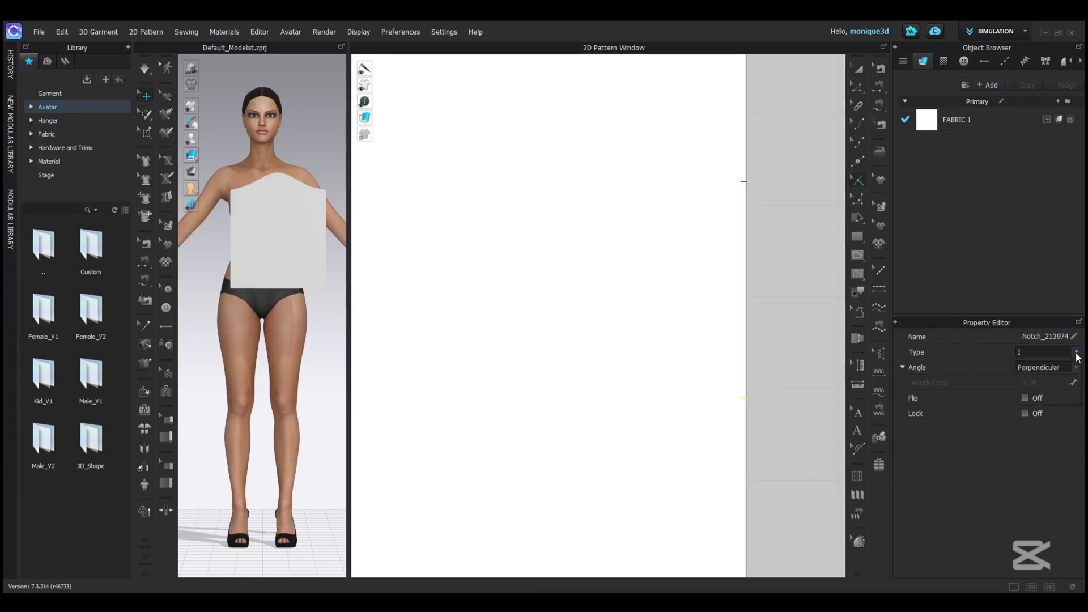
{"action": "left_click", "coordinate": [1029, 369]}
- Add a third notch between the I and V notches on the right side edge and set its type to U
{"action": "scroll", "coordinate": [754, 424], "scroll_direction": "down", "scroll_amount": 1}
{"action": "scroll", "coordinate": [770, 420], "scroll_direction": "up", "scroll_amount": 4}
{"action": "scroll", "coordinate": [762, 414], "scroll_direction": "down", "scroll_amount": 5}
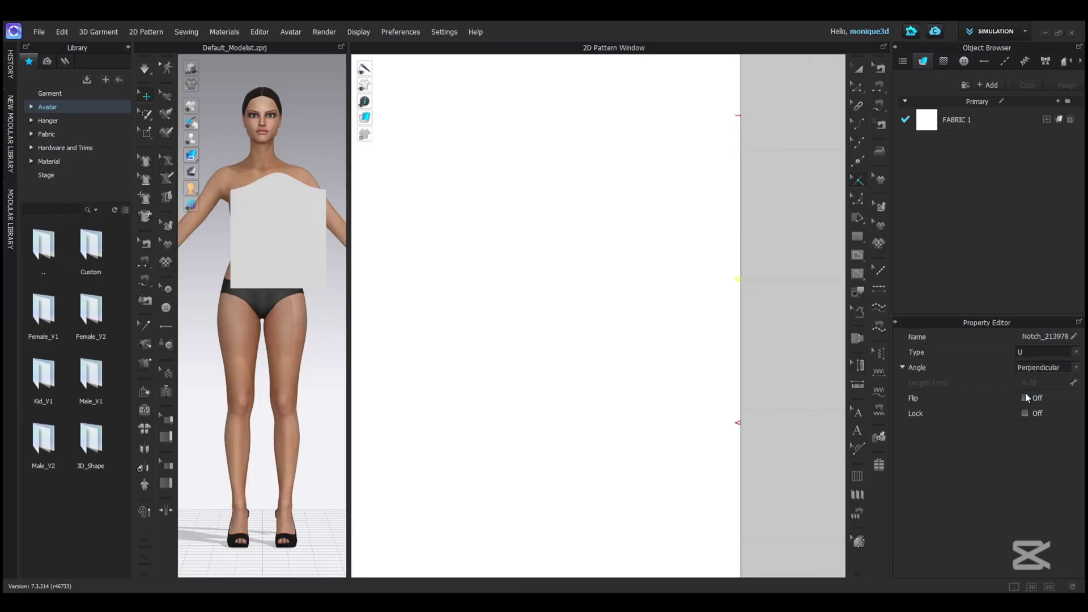
{"action": "scroll", "coordinate": [757, 293], "scroll_direction": "down", "scroll_amount": 4}
{"action": "scroll", "coordinate": [755, 298], "scroll_direction": "up", "scroll_amount": 5}
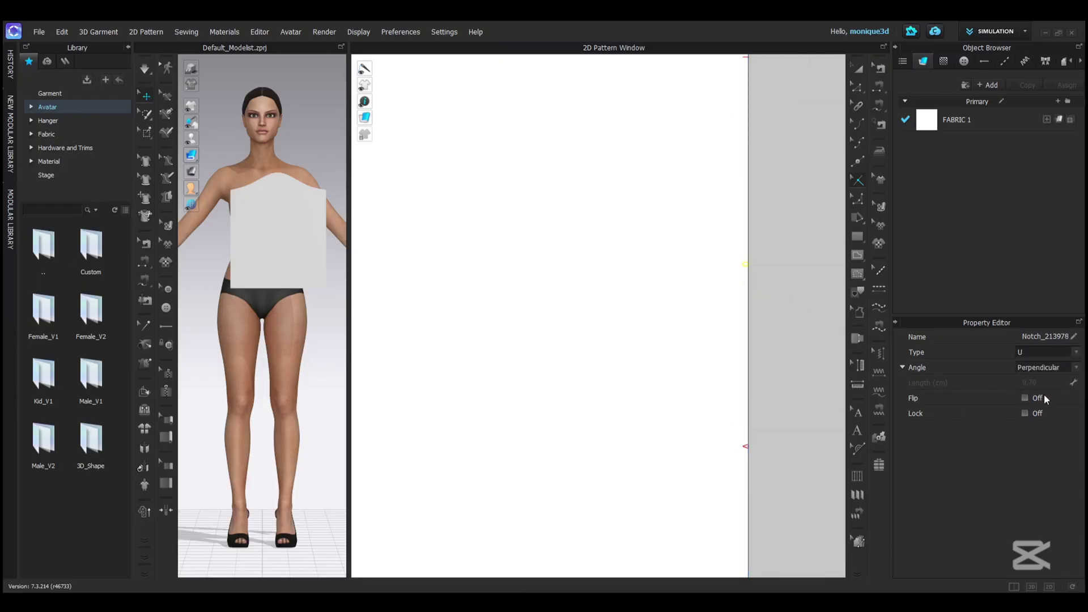
- Add a fourth notch between the U and V notches, with type V and a custom angle of 100
{"action": "left_click", "coordinate": [1061, 370]}
{"action": "left_click", "coordinate": [1029, 384]}
{"action": "left_click", "coordinate": [748, 327]}
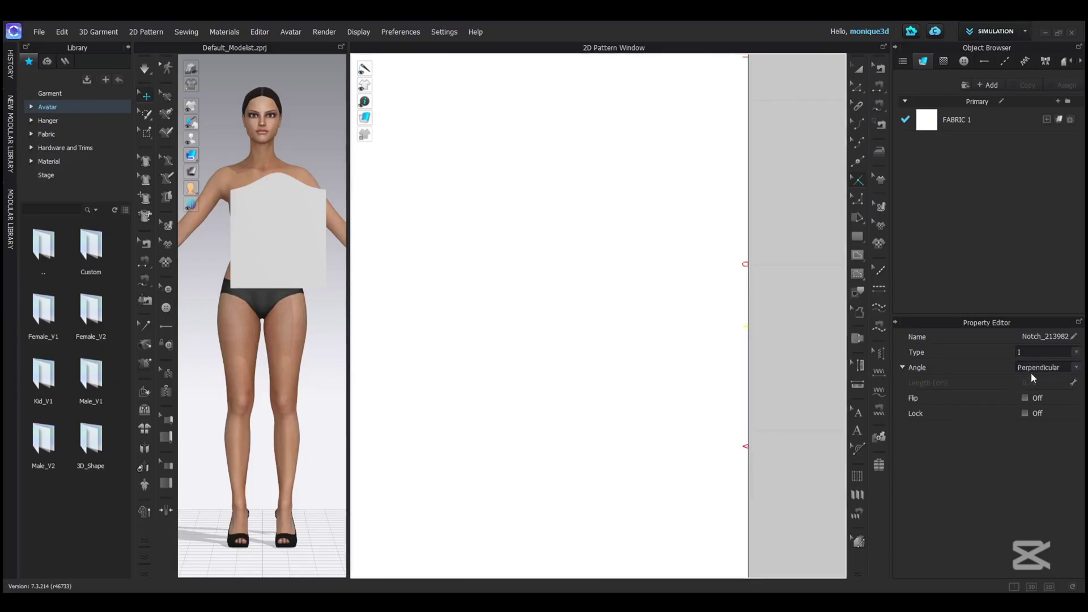
{"action": "left_click", "coordinate": [1053, 383]}
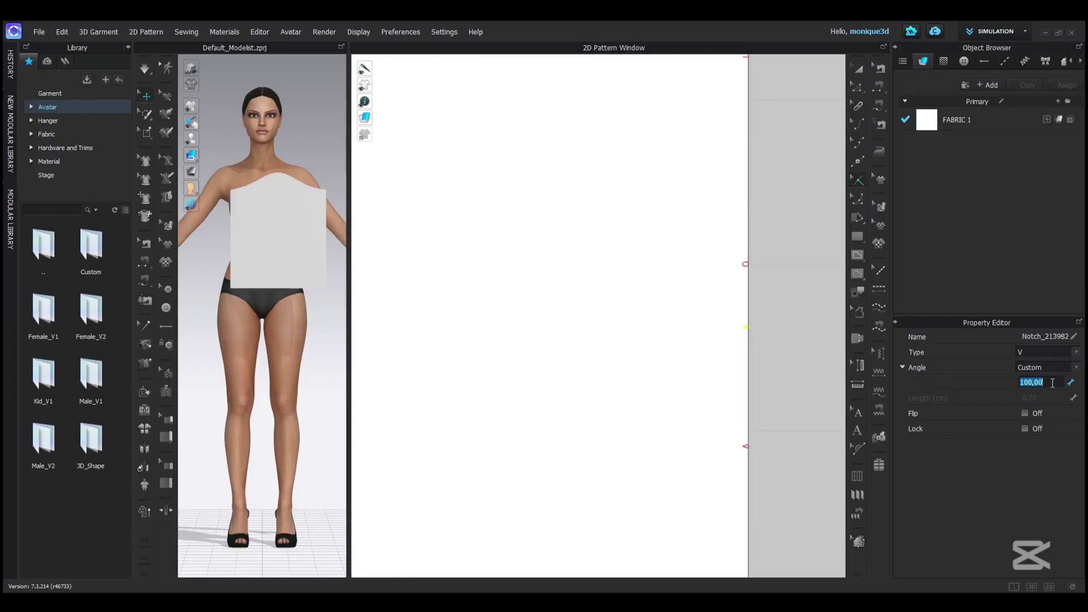
- Try the Flip and Lock options on the fourth notch and switch both off again
{"action": "left_click", "coordinate": [1023, 413]}
{"action": "left_click", "coordinate": [1025, 429]}
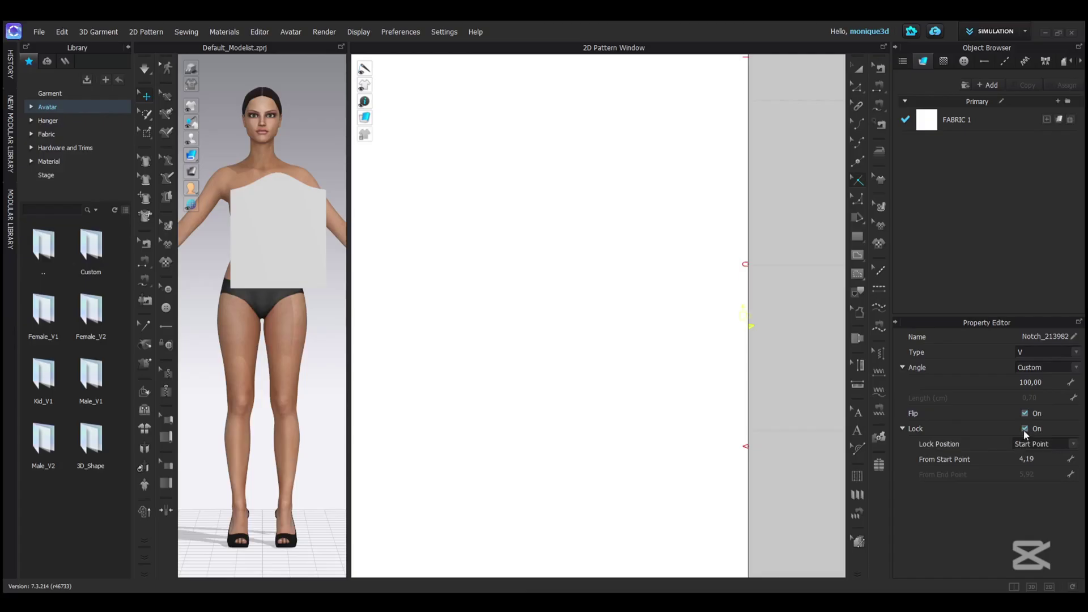
{"action": "left_click", "coordinate": [1024, 430]}
{"action": "left_click", "coordinate": [1025, 414]}
- Place a notch on the top segment of the right side edge, exactly 3 cm below the corner
{"action": "scroll", "coordinate": [756, 310], "scroll_direction": "down", "scroll_amount": 8}
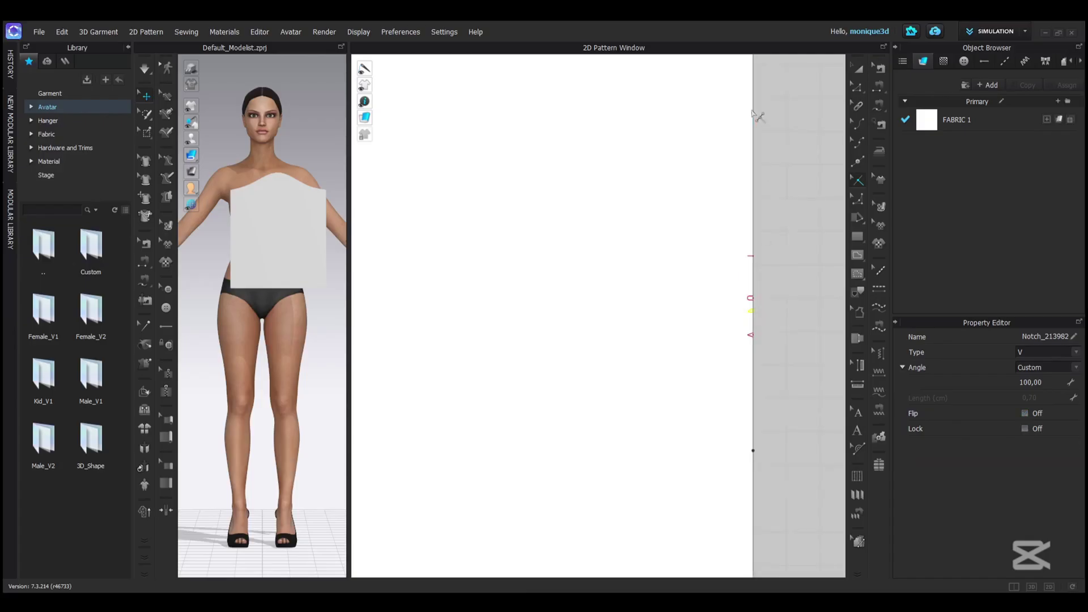
{"action": "scroll", "coordinate": [758, 117], "scroll_direction": "down", "scroll_amount": 3}
{"action": "middle_click_drag", "start_coordinate": [777, 131], "coordinate": [752, 365]}
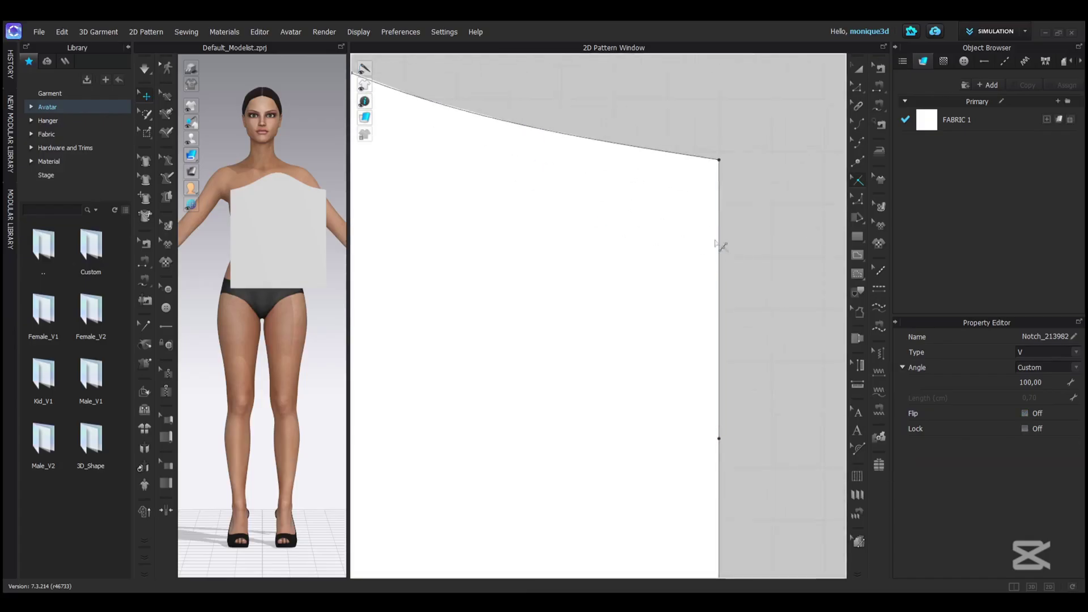
{"action": "right_click", "coordinate": [719, 274]}
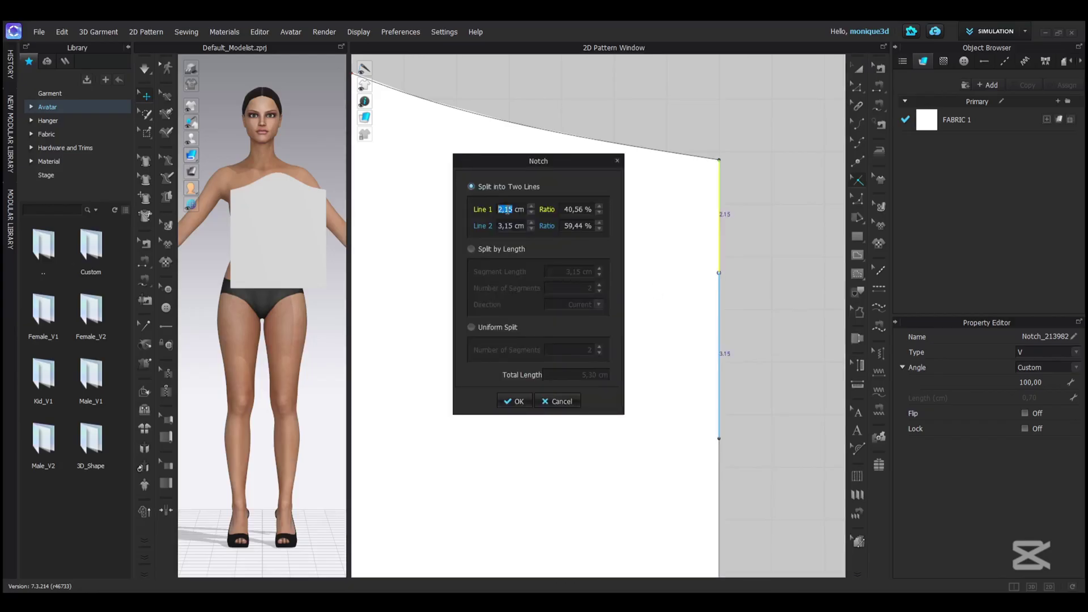
{"action": "left_click", "coordinate": [513, 211]}
{"action": "left_click_drag", "start_coordinate": [499, 210], "coordinate": [522, 210]}
{"action": "type", "text": "3"}
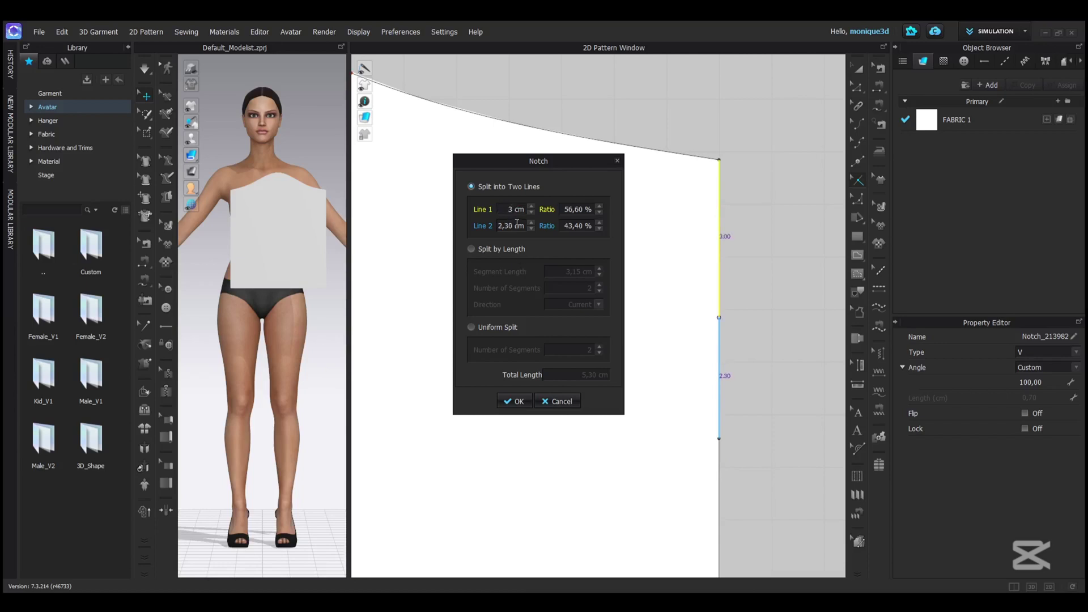
{"action": "left_click", "coordinate": [514, 402]}
{"action": "scroll", "coordinate": [736, 339], "scroll_direction": "up", "scroll_amount": 4}
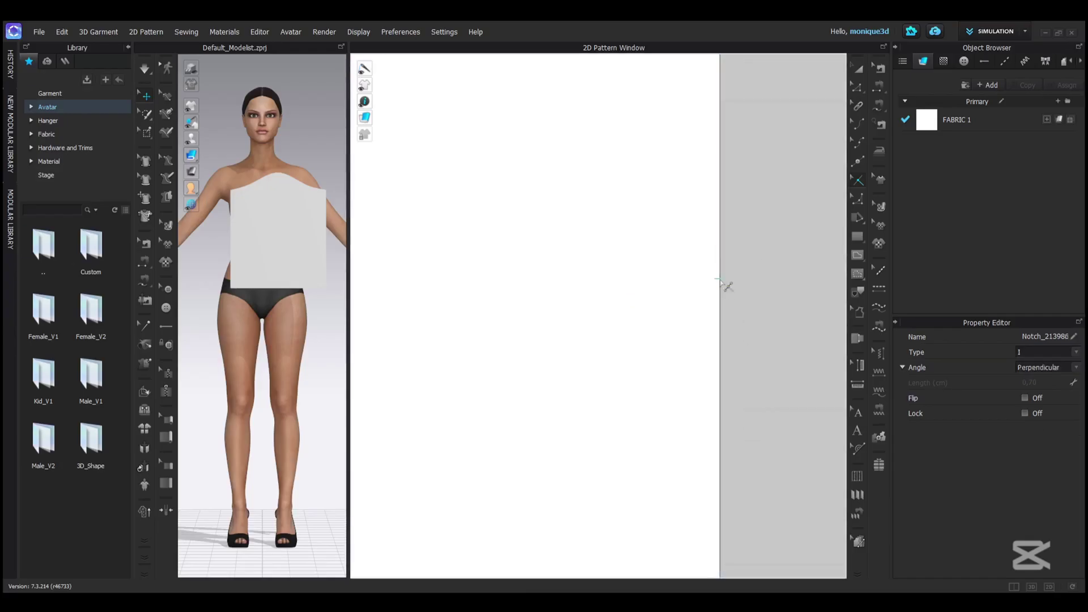
{"action": "scroll", "coordinate": [757, 288], "scroll_direction": "down", "scroll_amount": 1}
{"action": "scroll", "coordinate": [753, 283], "scroll_direction": "down", "scroll_amount": 4}
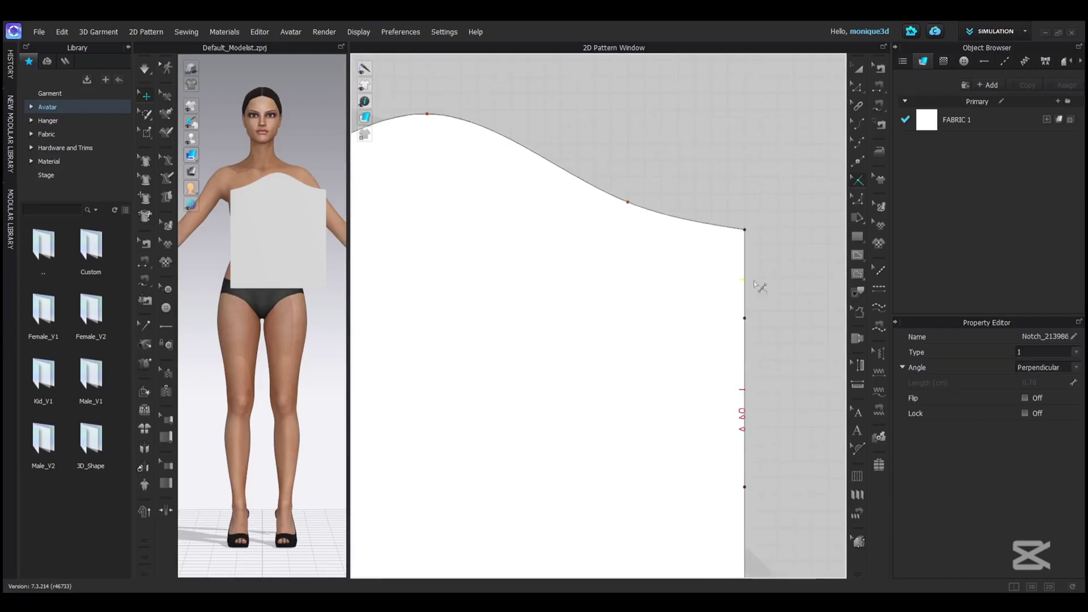
- Delete the notch 3 cm below the corner and the I notch between the two points on the right side edge
{"action": "scroll", "coordinate": [759, 296], "scroll_direction": "up", "scroll_amount": 3}
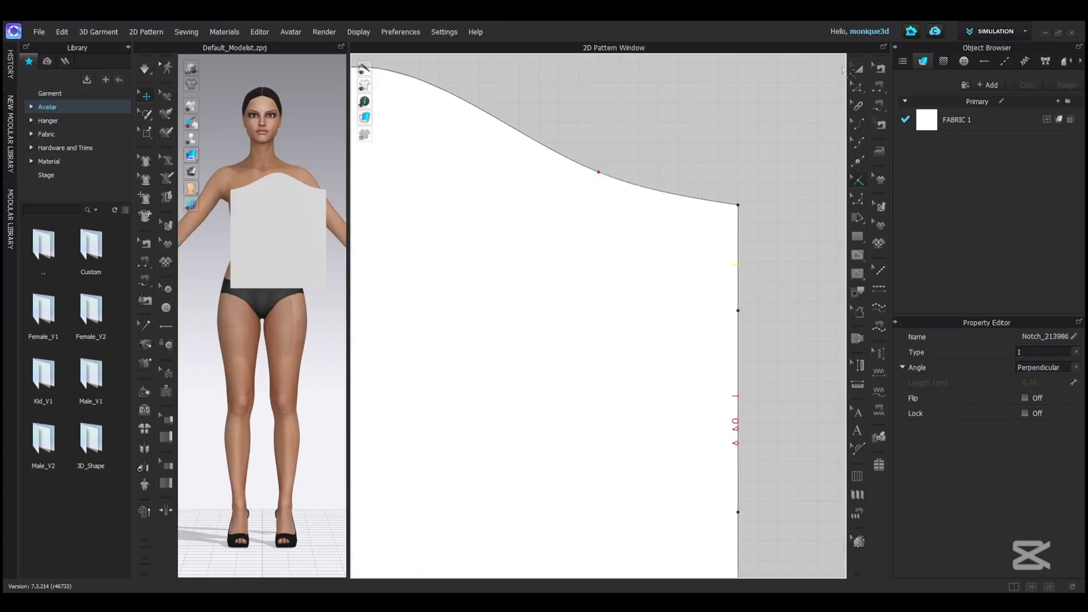
{"action": "scroll", "coordinate": [735, 374], "scroll_direction": "down", "scroll_amount": 2}
{"action": "scroll", "coordinate": [735, 374], "scroll_direction": "up", "scroll_amount": 3}
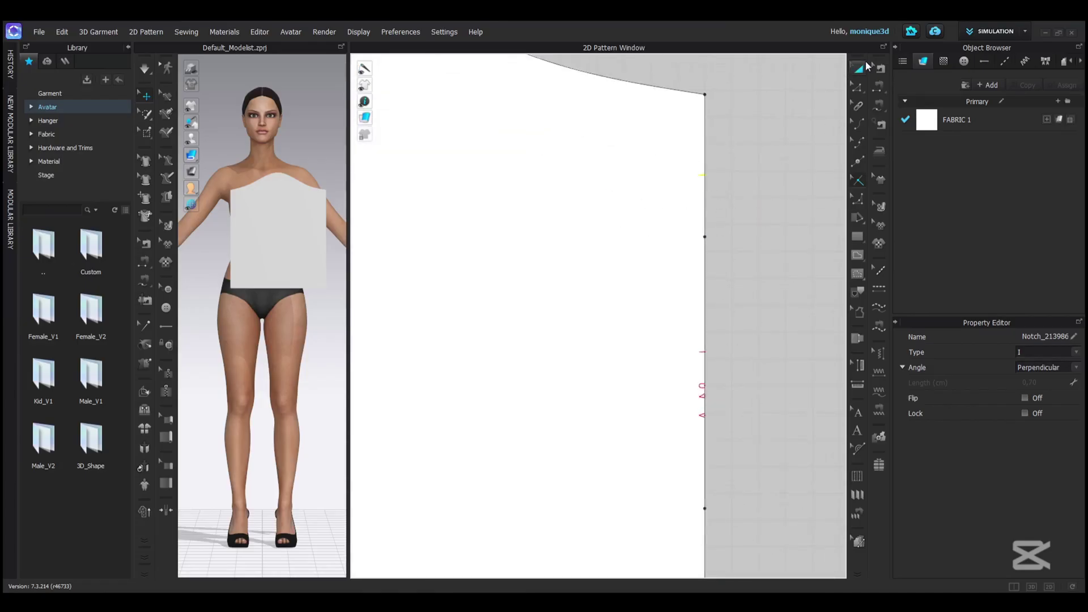
{"action": "right_click", "coordinate": [703, 181]}
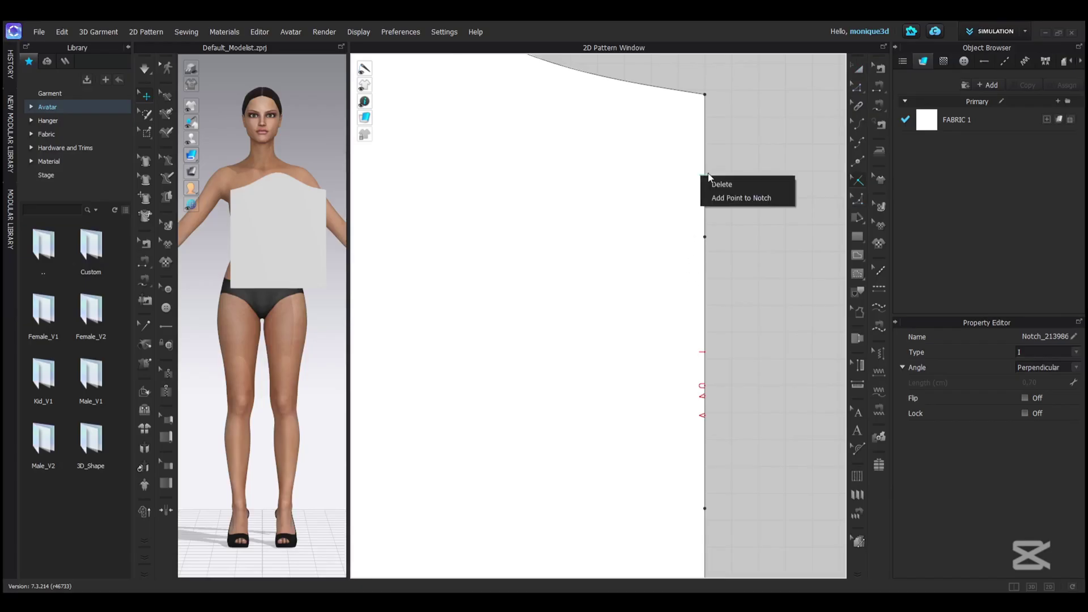
{"action": "left_click", "coordinate": [728, 186]}
{"action": "scroll", "coordinate": [702, 417], "scroll_direction": "up", "scroll_amount": 5}
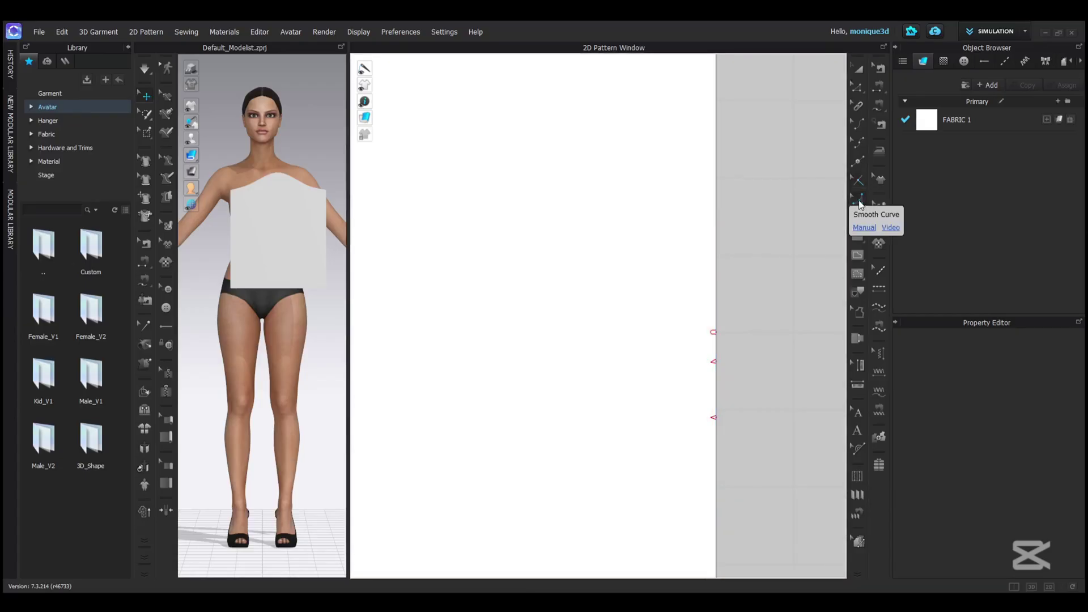
- Round the upper right corner of the pattern with a Smooth Curve about 5.2 cm long, and move the piece clear of the avatar silhouette
{"action": "left_click", "coordinate": [859, 202]}
{"action": "scroll", "coordinate": [801, 311], "scroll_direction": "down", "scroll_amount": 5}
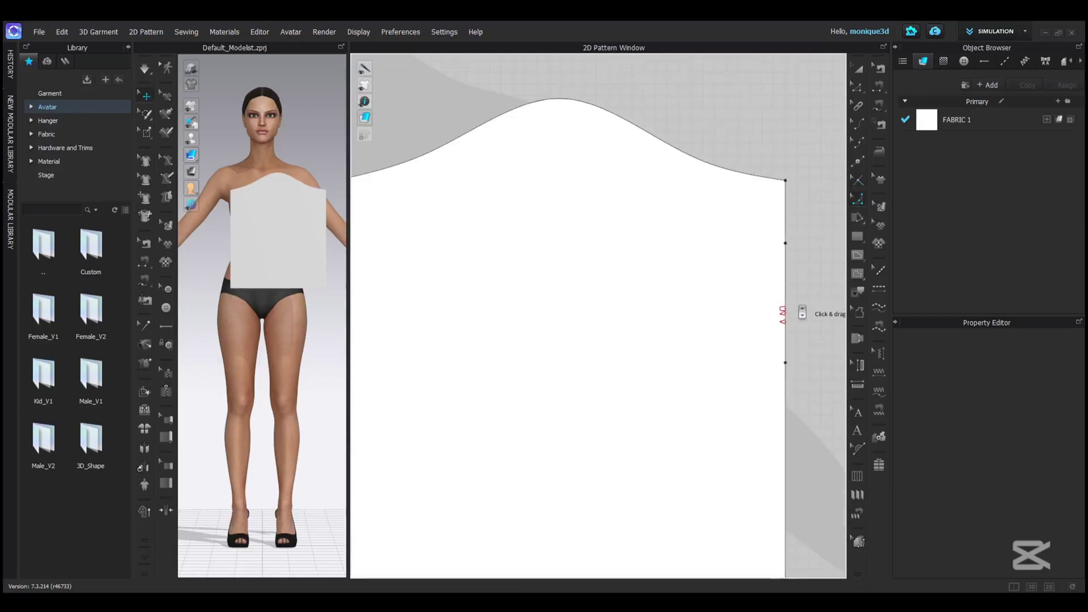
{"action": "scroll", "coordinate": [783, 181], "scroll_direction": "up", "scroll_amount": 2}
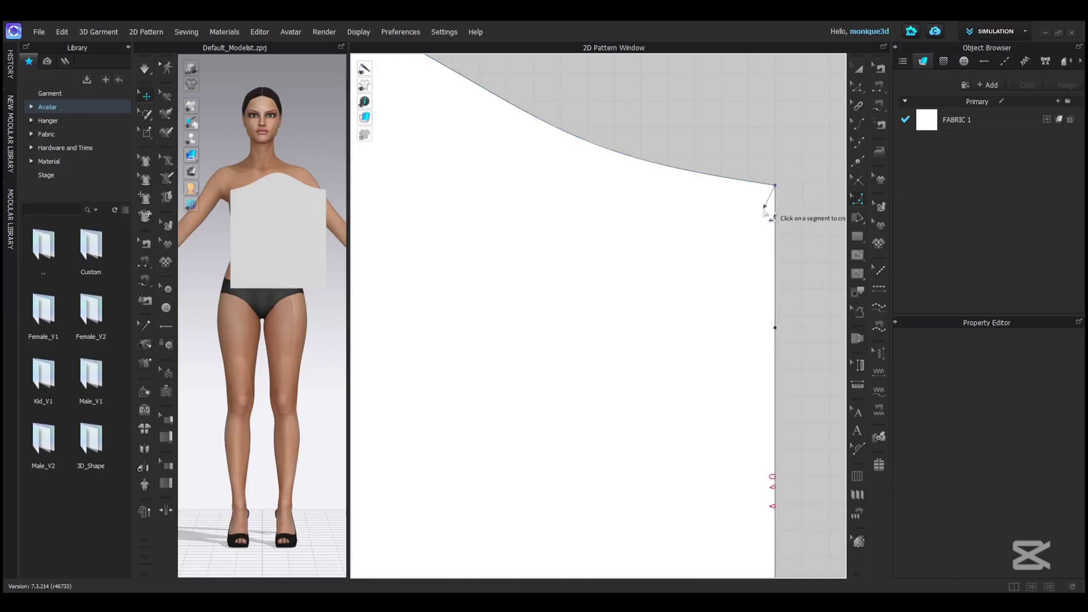
{"action": "left_click", "coordinate": [775, 186]}
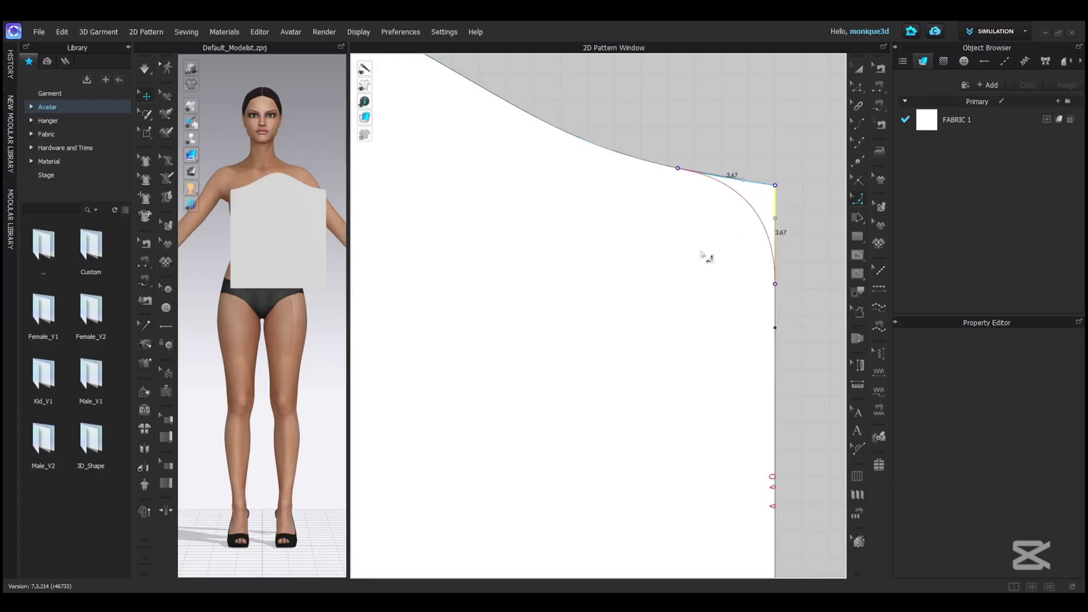
{"action": "left_click", "coordinate": [719, 246]}
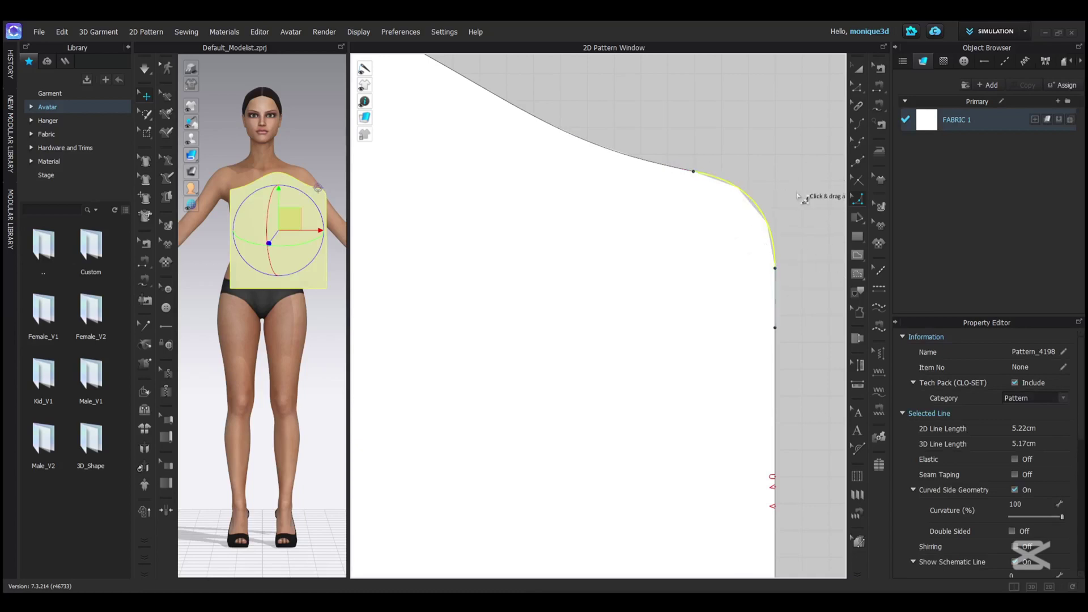
{"action": "left_click_drag", "start_coordinate": [658, 300], "coordinate": [761, 130]}
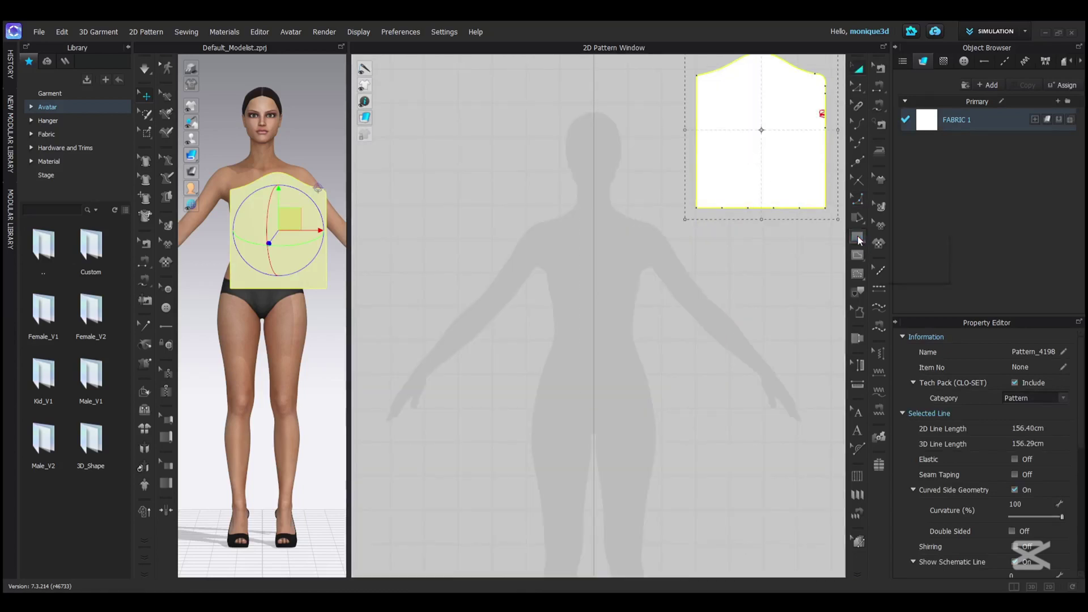
- Draw straight polygon segments over half the silhouette: neckline about 10 cm, shoulder 8 cm, armhole 18 cm and vertical side 24 cm
{"action": "left_click", "coordinate": [858, 237]}
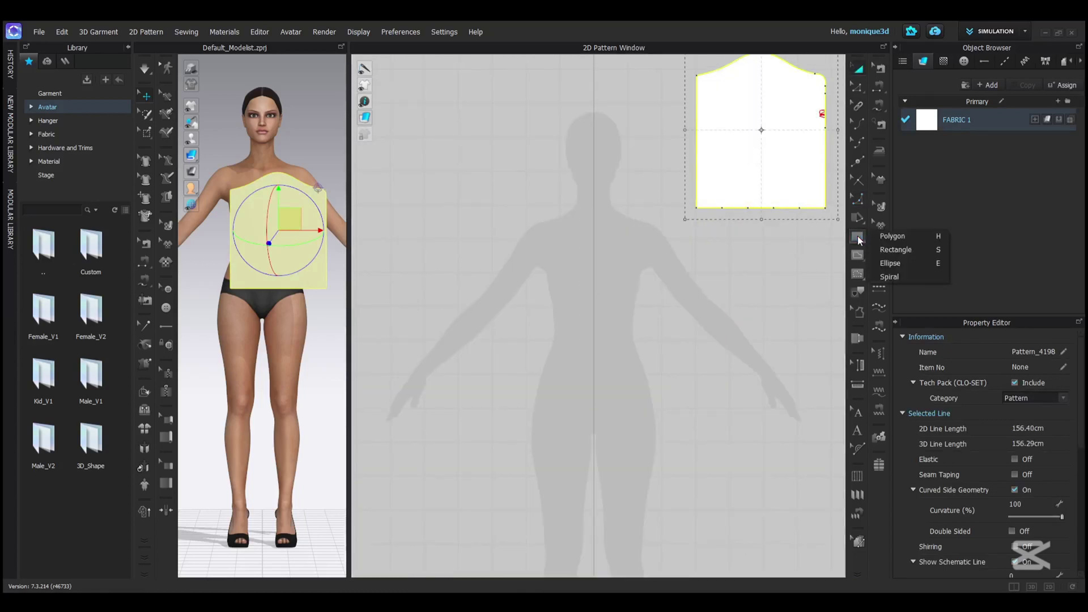
{"action": "left_click", "coordinate": [904, 239]}
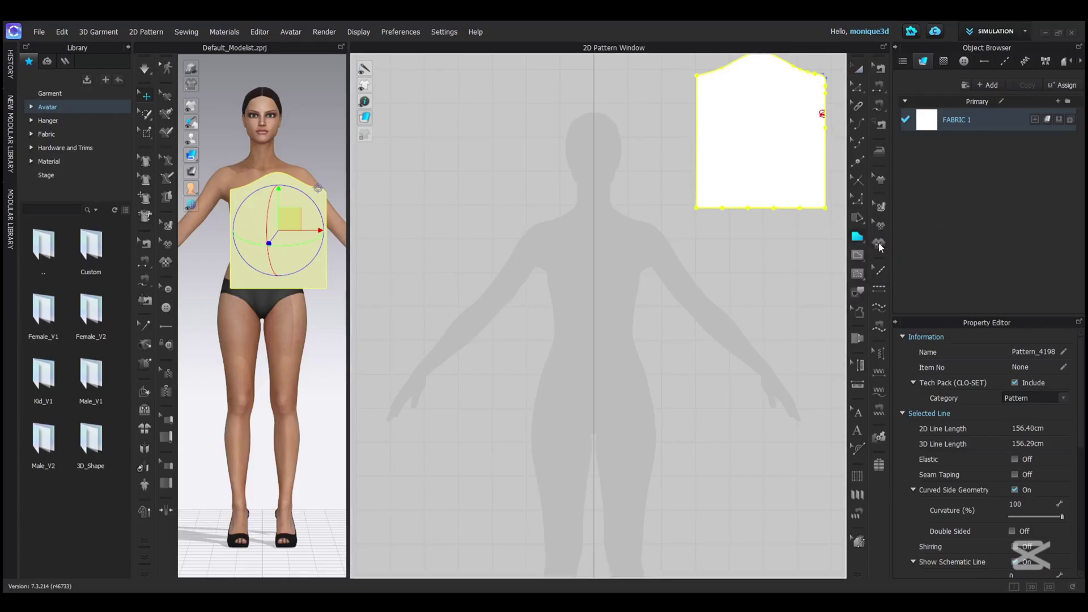
{"action": "left_click", "coordinate": [594, 221]}
{"action": "left_click", "coordinate": [560, 214]}
{"action": "left_click", "coordinate": [534, 221]}
{"action": "left_click", "coordinate": [545, 282]}
{"action": "left_click", "coordinate": [545, 363]}
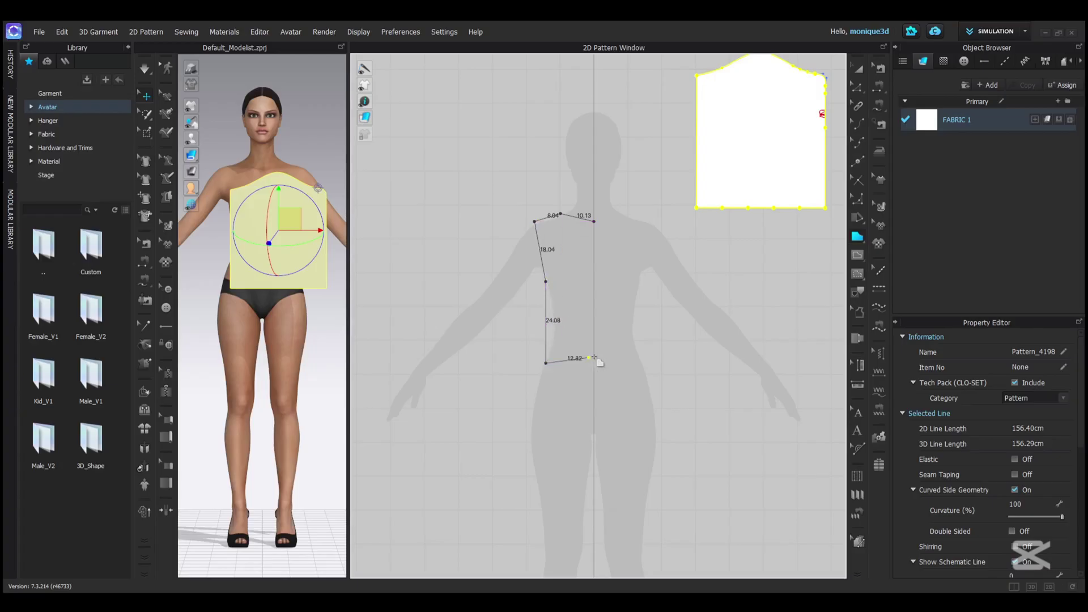
- Add a horizontal hem about 14 cm long to the centre line and close the half bodice at its neckline start point
{"action": "scroll", "coordinate": [592, 365], "scroll_direction": "down", "scroll_amount": 2}
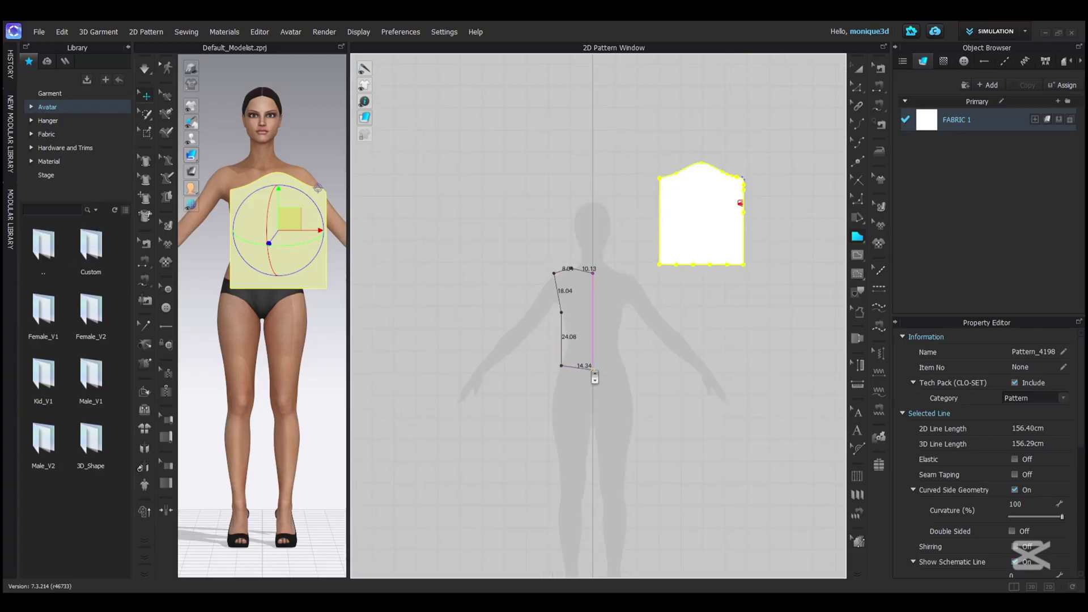
{"action": "scroll", "coordinate": [592, 365], "scroll_direction": "up", "scroll_amount": 5}
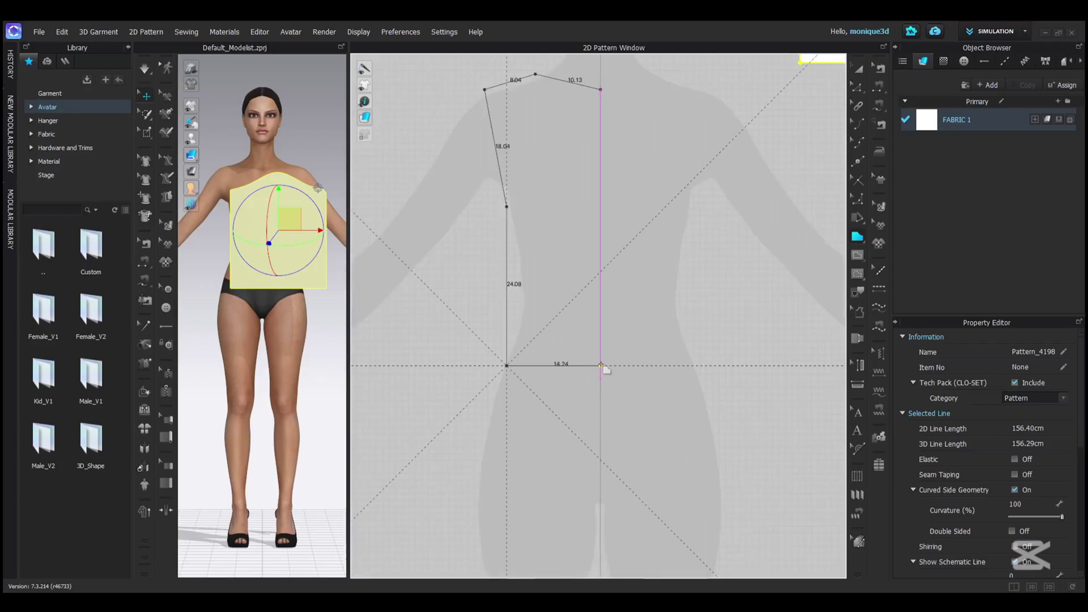
{"action": "left_click", "coordinate": [602, 365]}
{"action": "scroll", "coordinate": [607, 214], "scroll_direction": "down", "scroll_amount": 3}
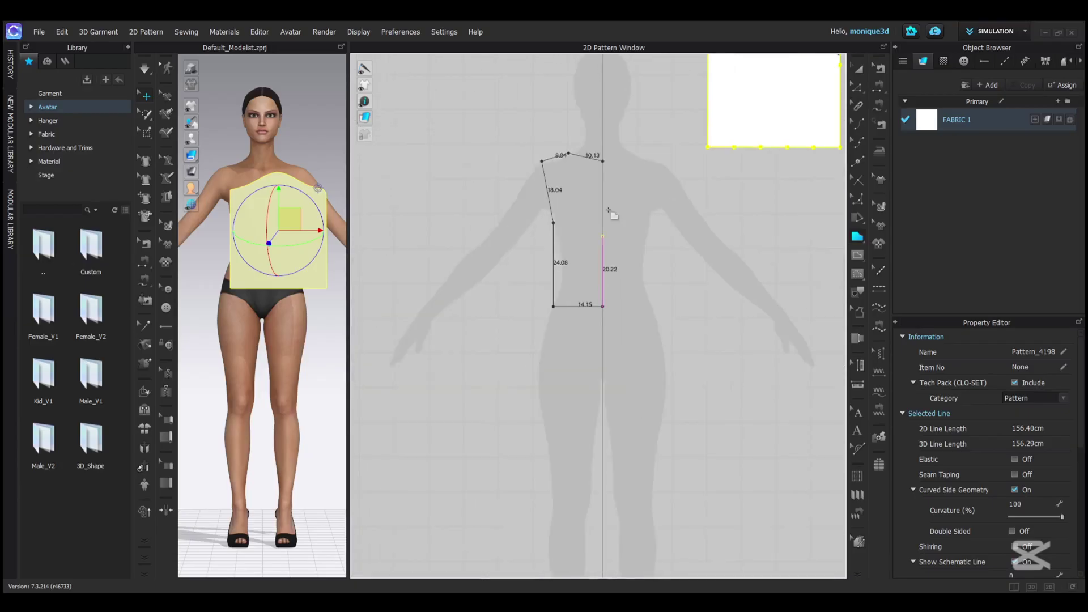
{"action": "scroll", "coordinate": [606, 164], "scroll_direction": "up", "scroll_amount": 3}
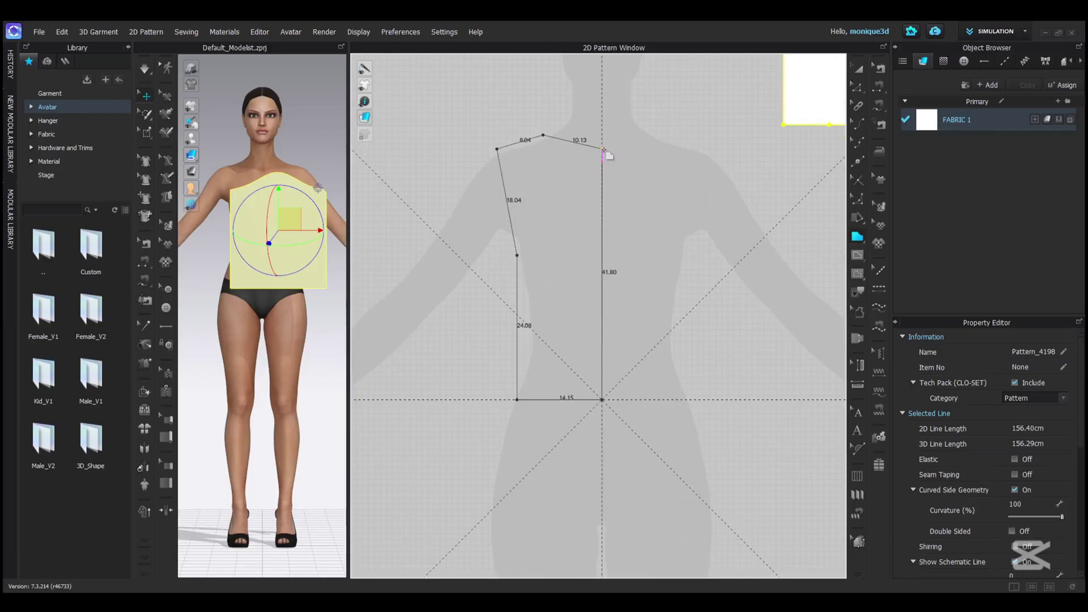
{"action": "left_click", "coordinate": [603, 150]}
- Delete the straight-sided half bodice piece
{"action": "scroll", "coordinate": [575, 262], "scroll_direction": "down", "scroll_amount": 2}
{"action": "scroll", "coordinate": [556, 252], "scroll_direction": "up", "scroll_amount": 2}
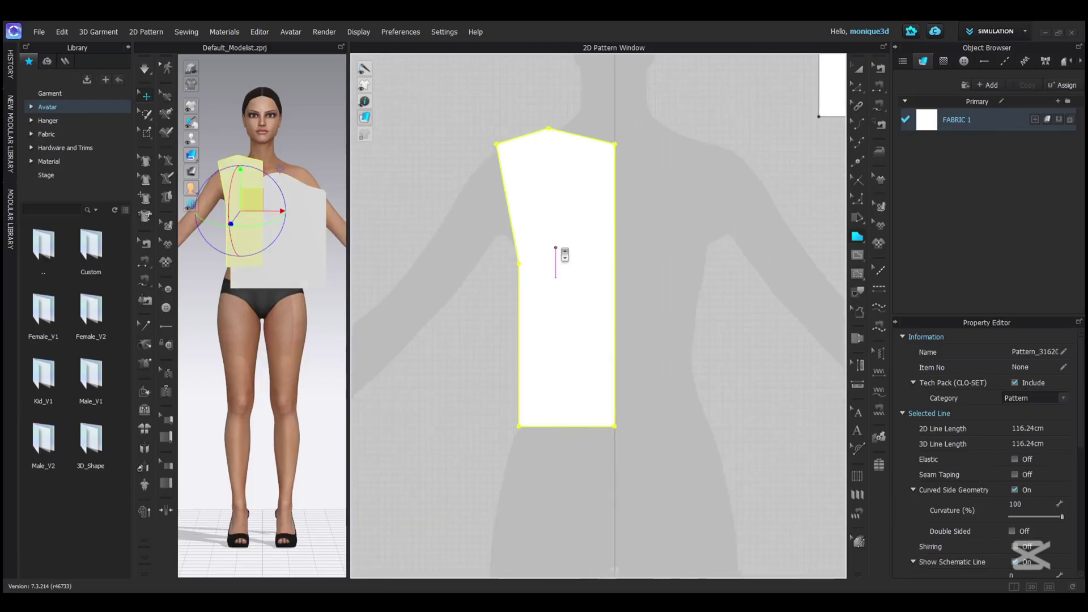
{"action": "key", "text": "Delete"}
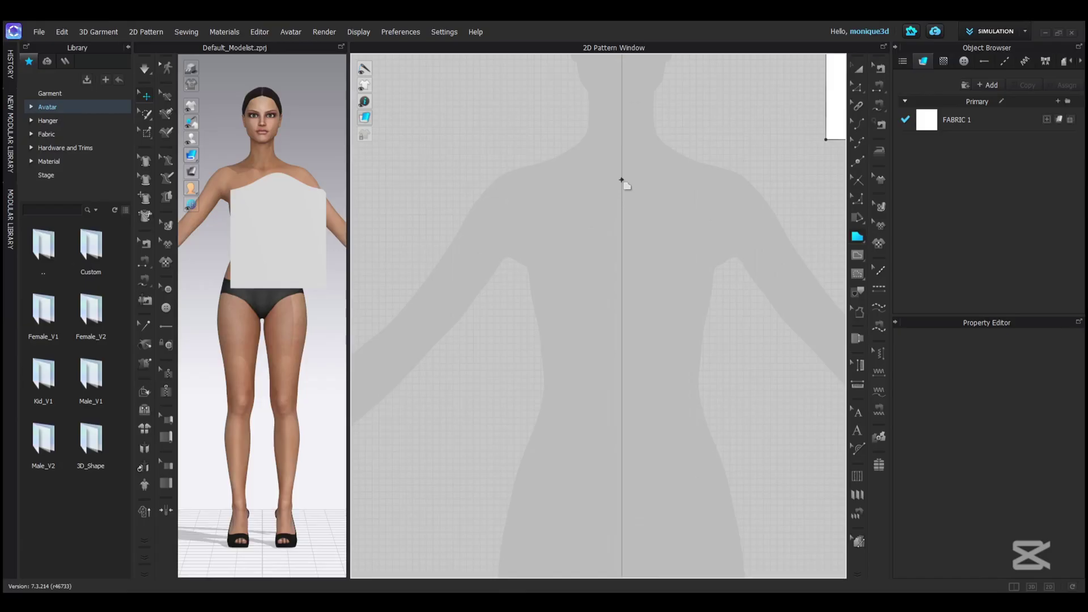
- Start a new half bodice polygon with a curved neckline about 9.9 cm, a straight shoulder 8.2 cm and a curved armhole 15.2 cm
{"action": "left_click", "coordinate": [622, 179]}
{"action": "left_click", "coordinate": [565, 150]}
{"action": "left_click", "coordinate": [512, 169]}
{"action": "left_click", "coordinate": [526, 208], "text": "ctrl"}
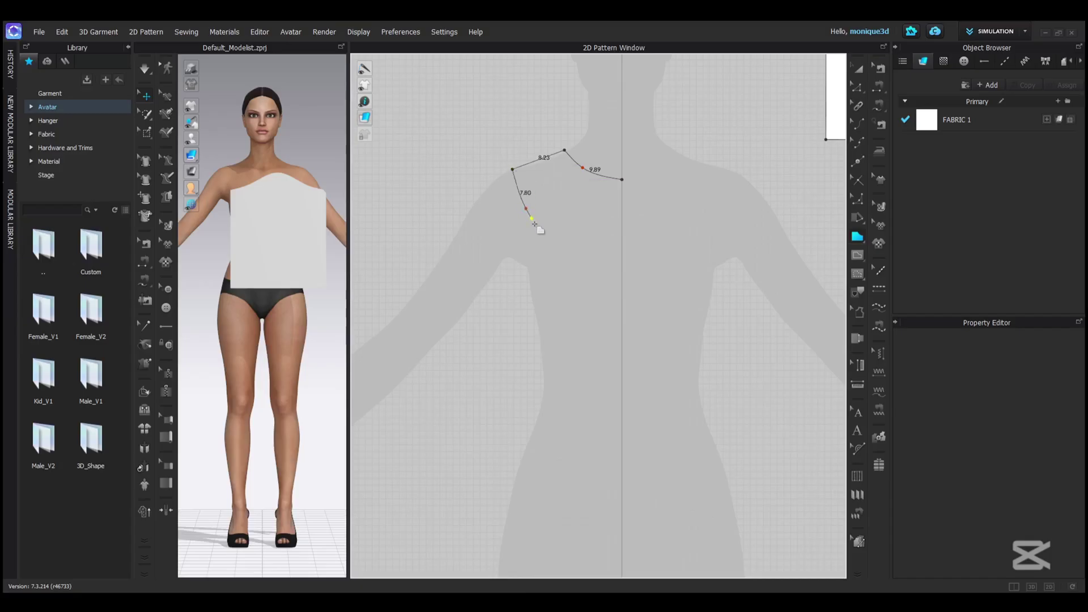
{"action": "left_click", "coordinate": [522, 269]}
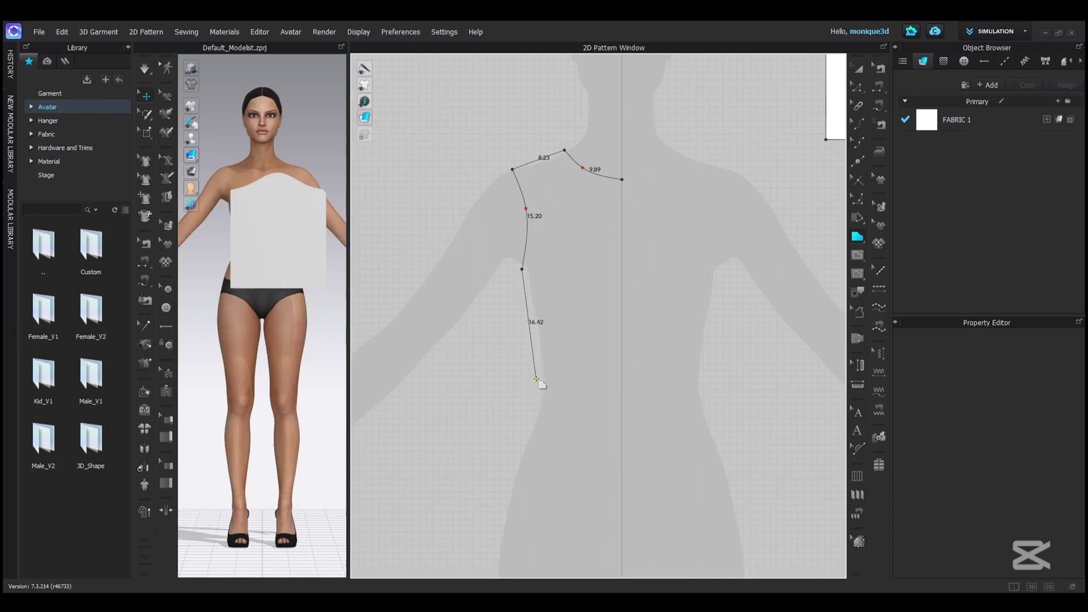
- Draw the vertical side about 21 cm and the horizontal hem about 15 cm, then close the half bodice along the centre line
{"action": "left_click", "coordinate": [522, 411]}
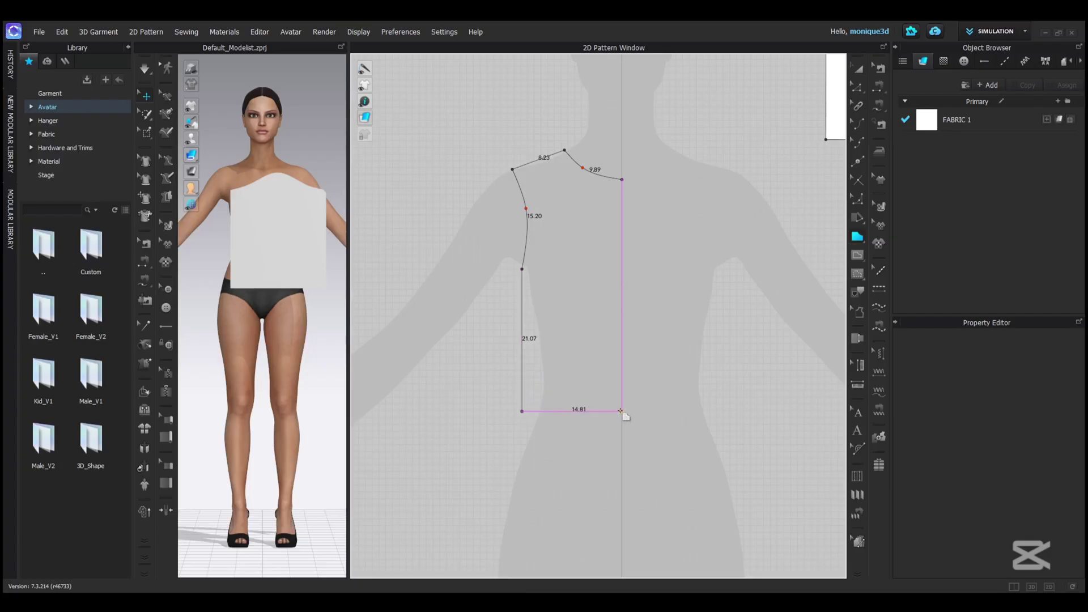
{"action": "left_click", "coordinate": [622, 411]}
{"action": "left_click", "coordinate": [618, 178]}
{"action": "left_click_drag", "start_coordinate": [617, 178], "coordinate": [622, 179]}
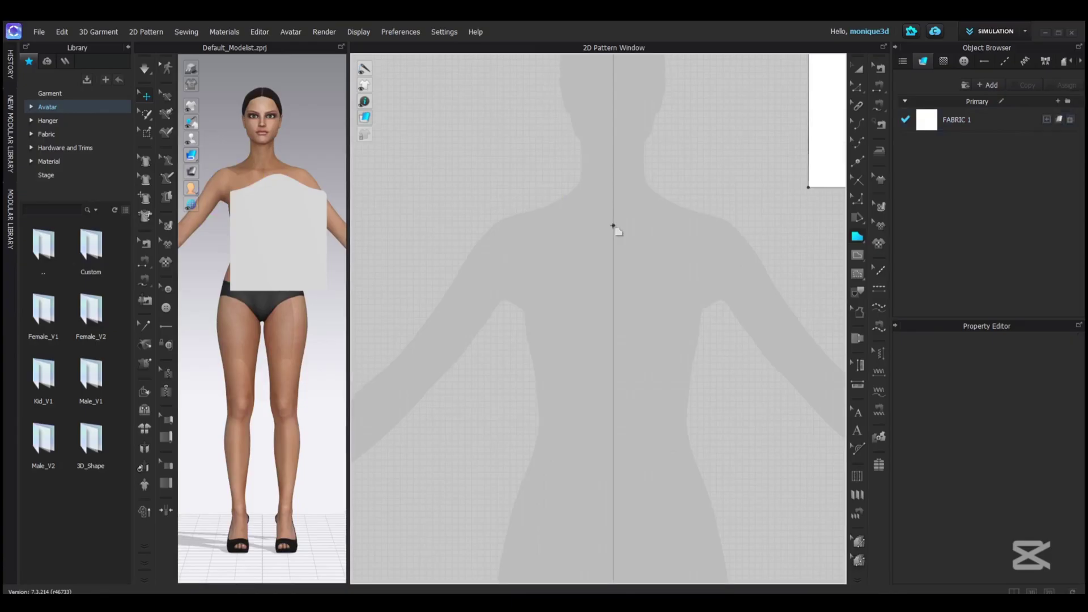
- Start a polygon at the centre line with a 12 cm neckline segment, using Mirror Creation to mirror it across the centre
{"action": "left_click", "coordinate": [613, 226]}
{"action": "right_click", "coordinate": [553, 204]}
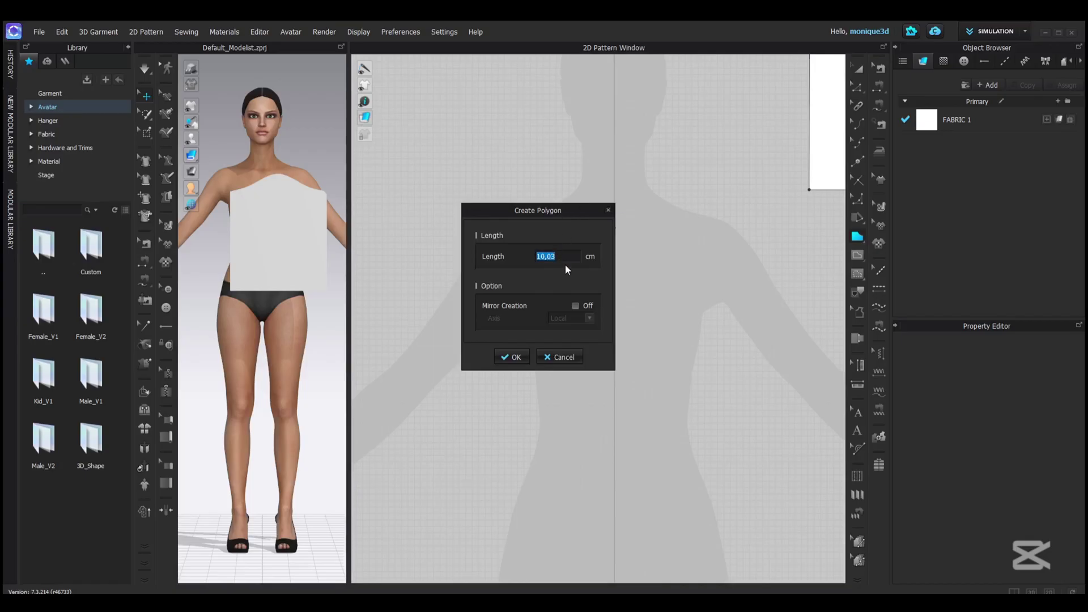
{"action": "type", "text": "12"}
{"action": "left_click_drag", "start_coordinate": [574, 210], "coordinate": [600, 286]}
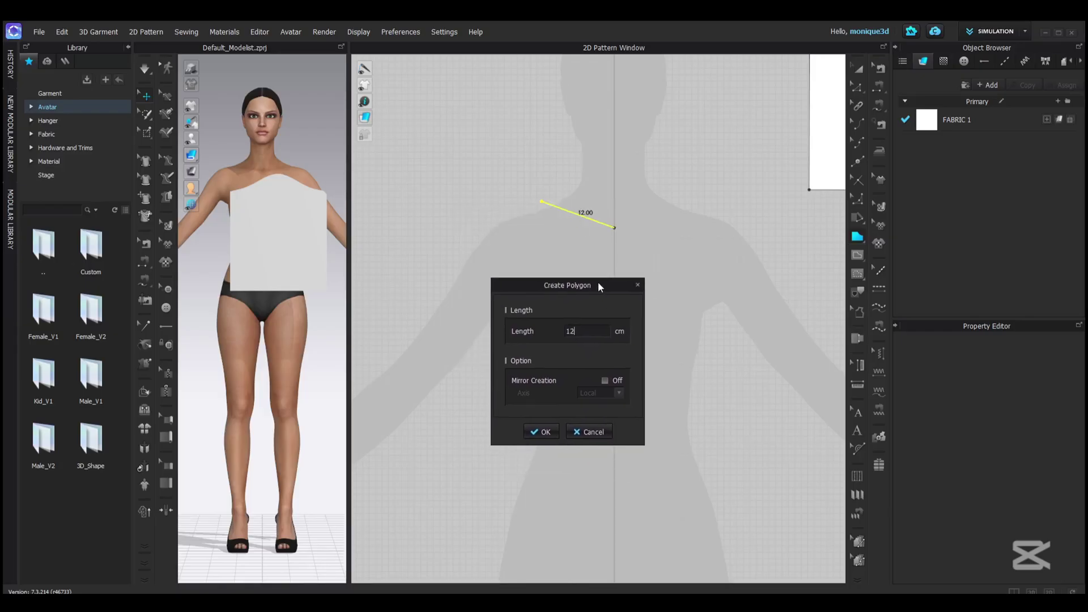
{"action": "left_click", "coordinate": [604, 380]}
{"action": "left_click", "coordinate": [618, 393]}
{"action": "left_click", "coordinate": [603, 416]}
{"action": "left_click", "coordinate": [543, 433]}
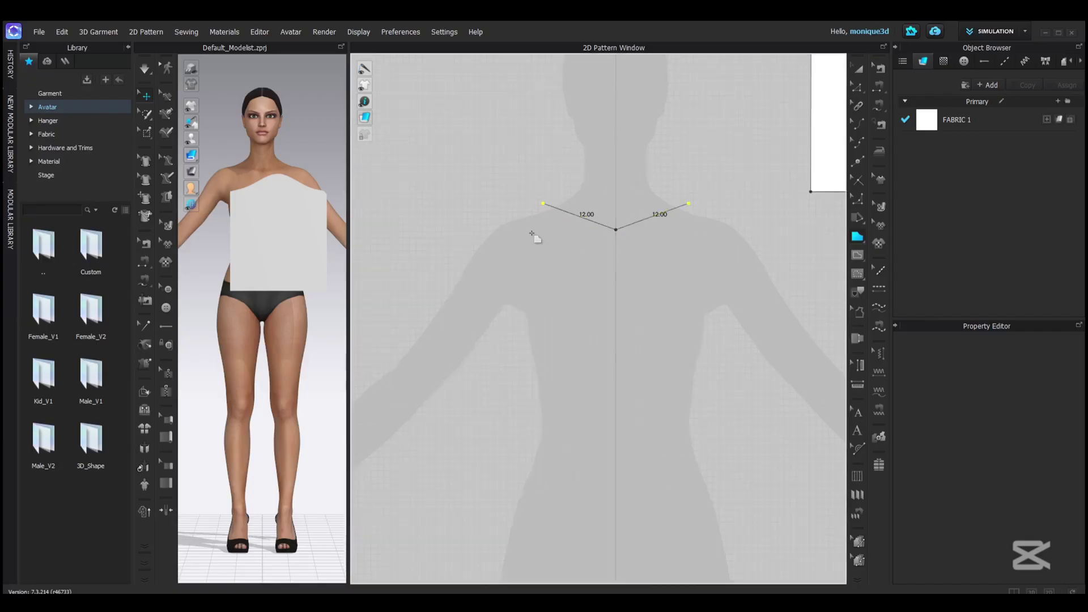
- Continue the mirrored bodice with shoulders about 7.3 cm, curved armholes about 16 cm, vertical sides and a horizontal hem to the centre line
{"action": "left_click", "coordinate": [502, 225]}
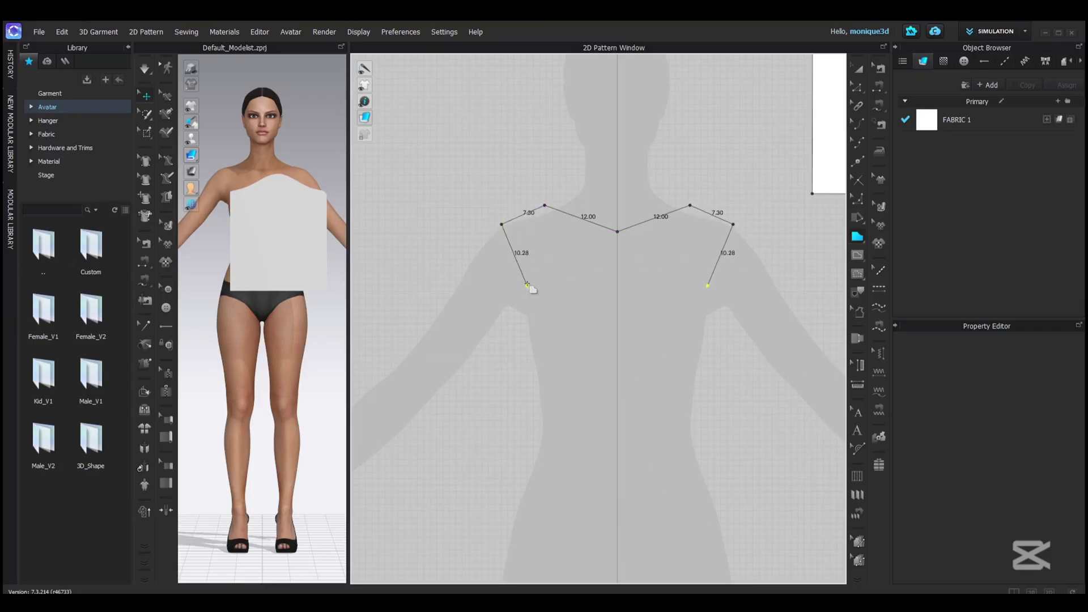
{"action": "left_click", "coordinate": [525, 275], "text": "ctrl"}
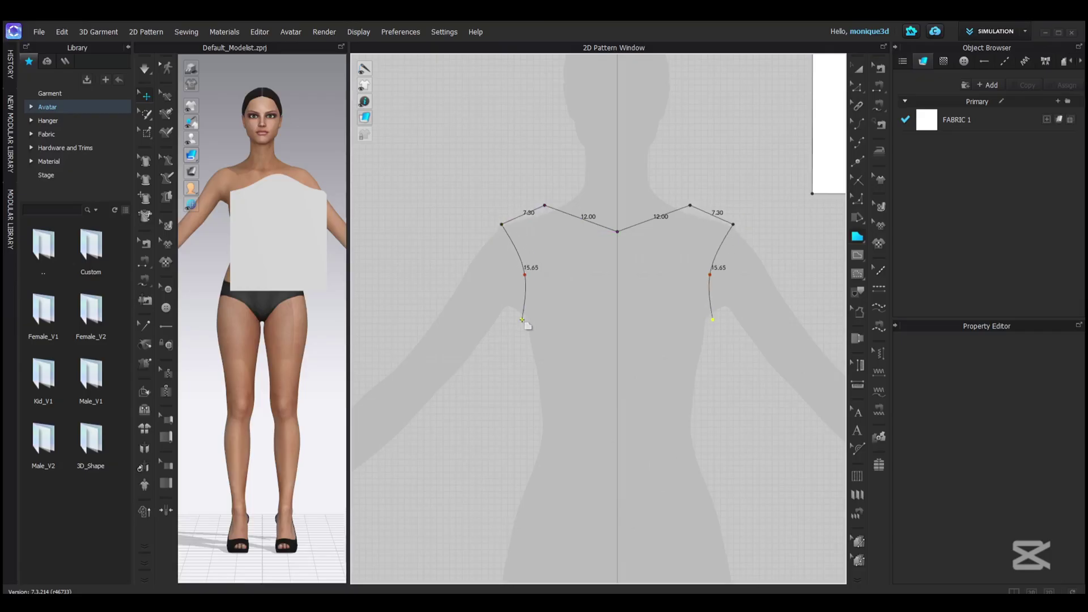
{"action": "left_click", "coordinate": [521, 325]}
{"action": "left_click", "coordinate": [520, 433]}
{"action": "left_click", "coordinate": [618, 433]}
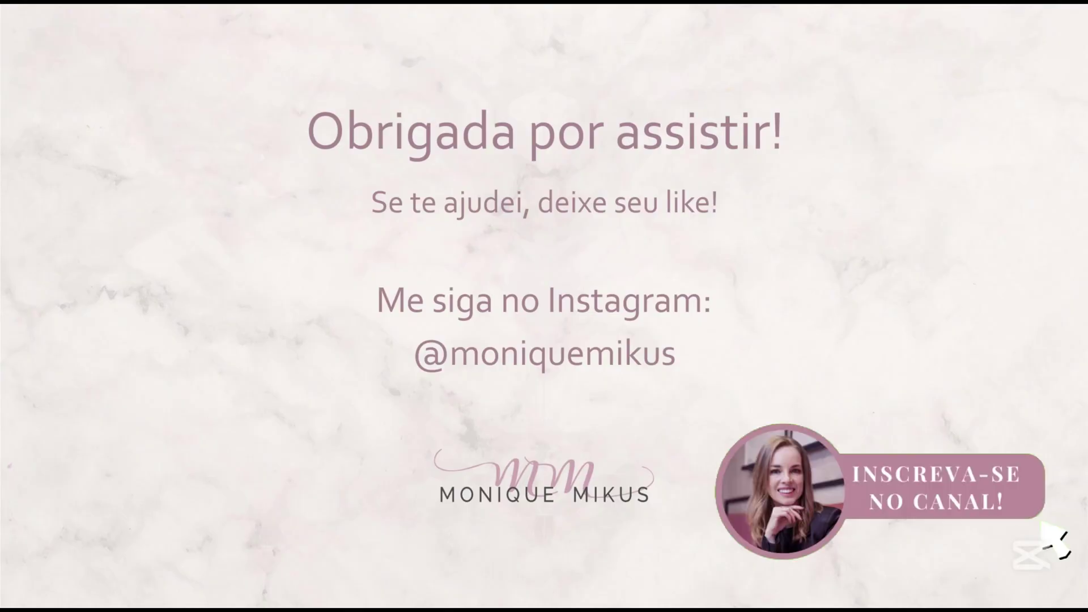